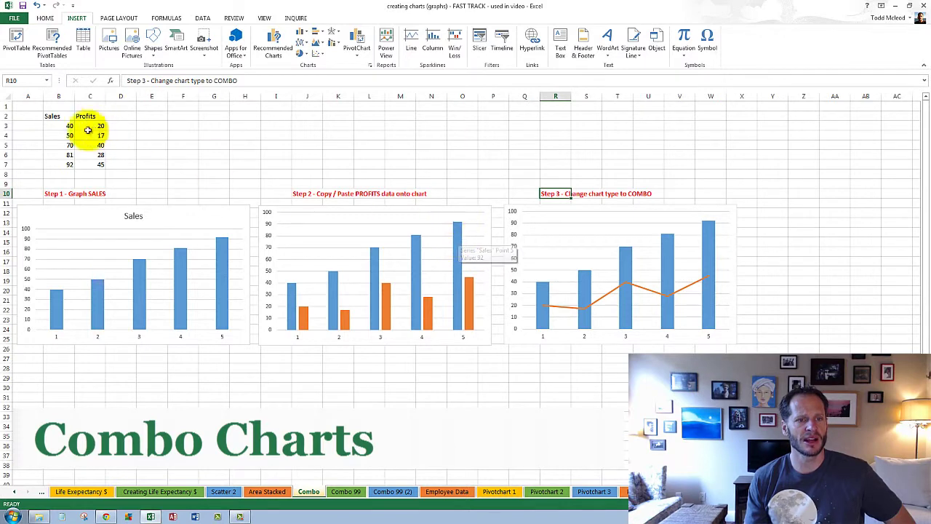
left_click_drag(59, 116, 95, 154)
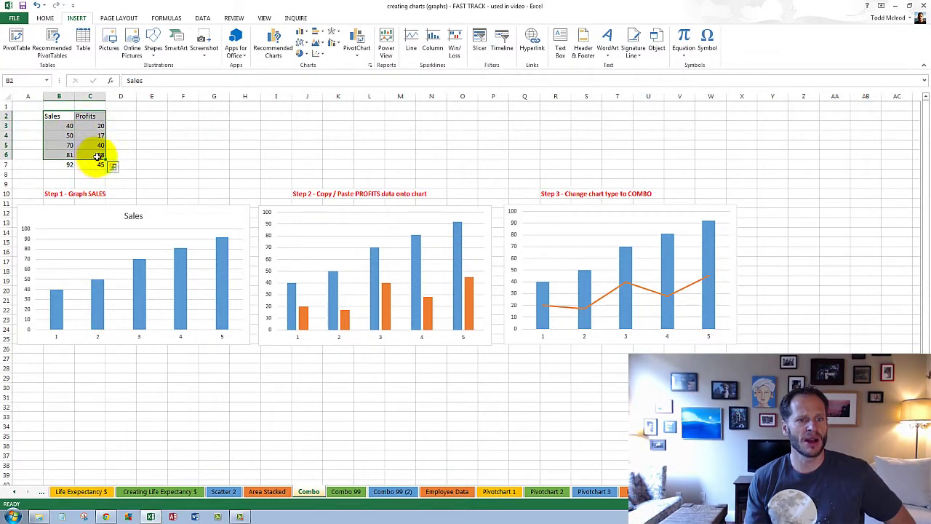
left_click(128, 149)
left_click(202, 216)
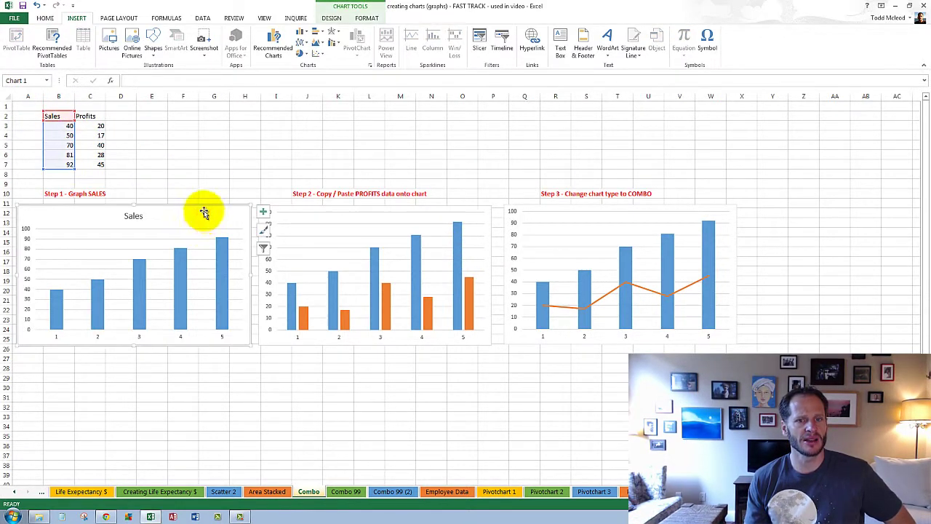
left_click(572, 207)
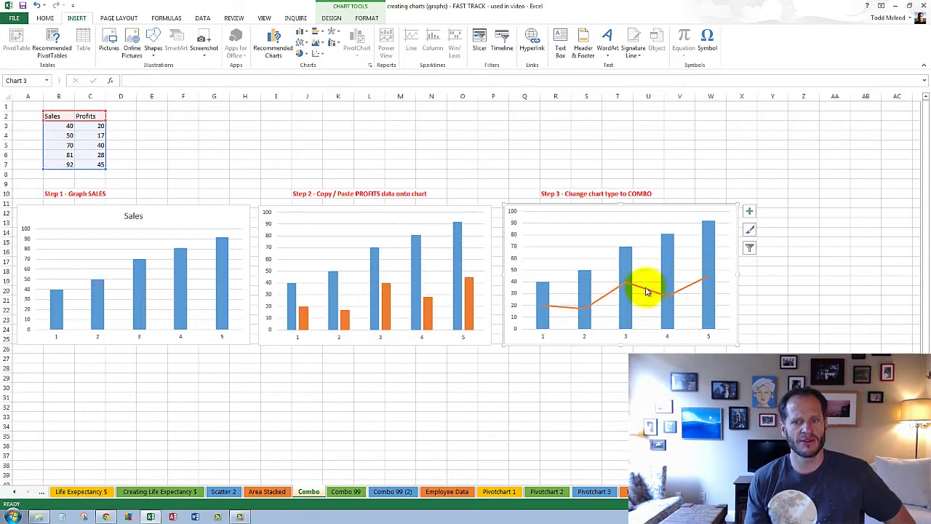
left_click(436, 378)
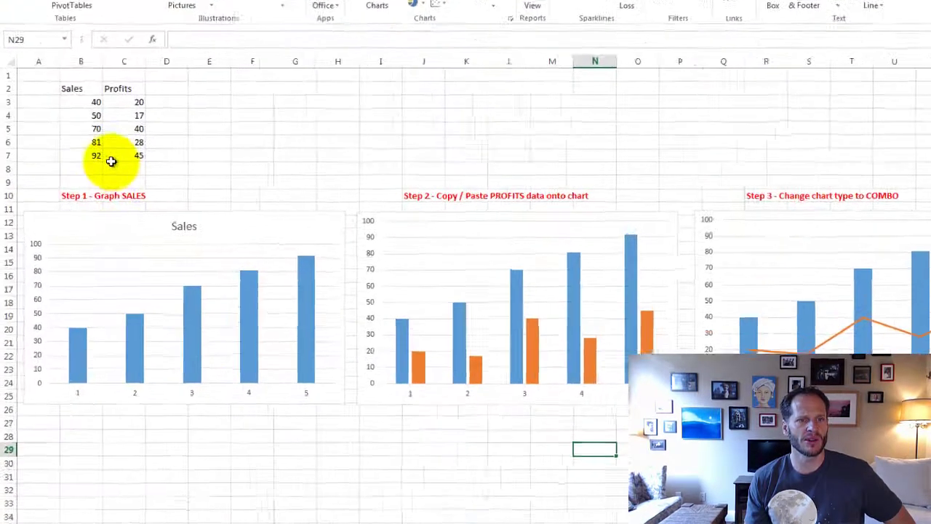
Step: Create a clustered column chart from the Sales data in B2:B7 and place it directly below the Step 1 sample chart
left_click_drag(91, 155, 79, 88)
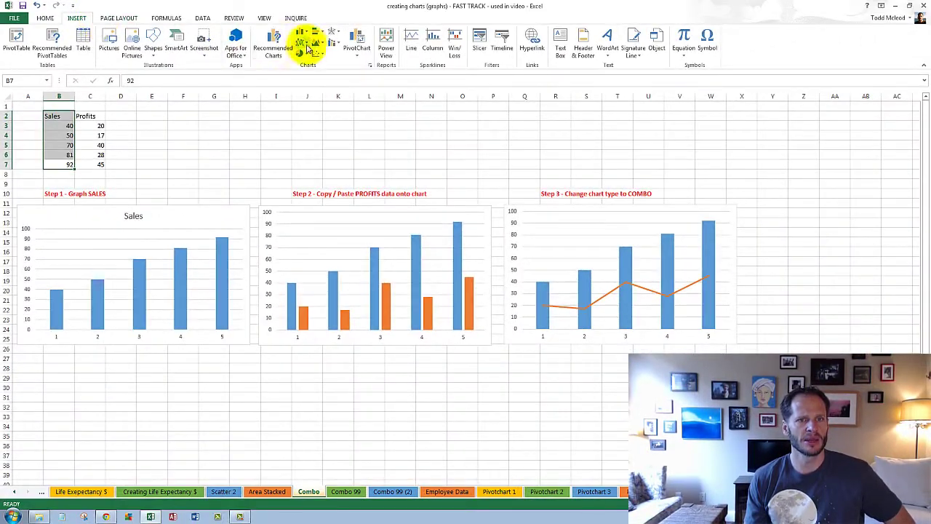
left_click(307, 41)
left_click(308, 63)
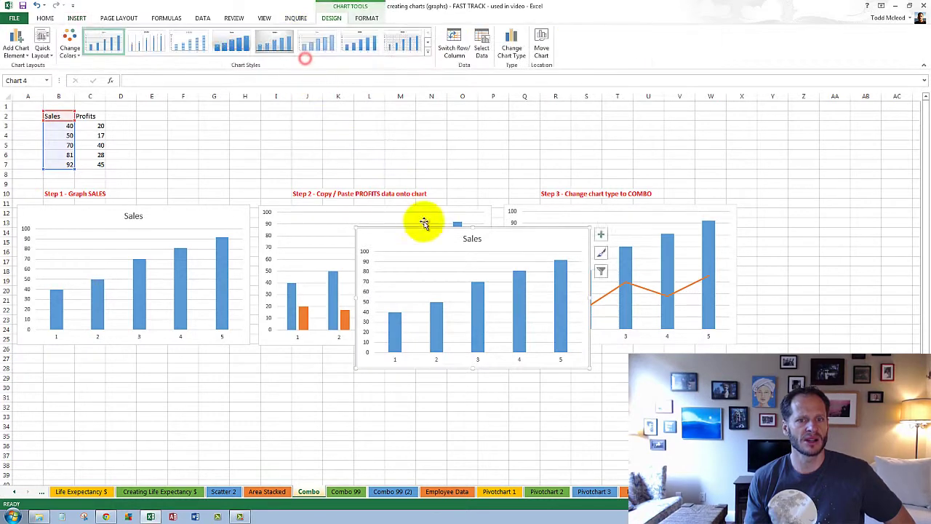
left_click_drag(440, 233, 100, 350)
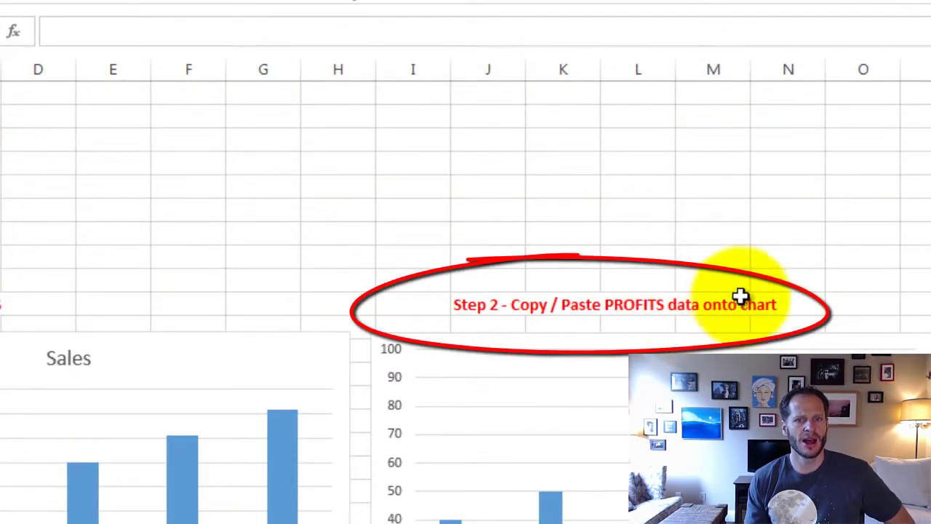
Step: Change the Step 2 heading in J10 to read "Step 2 - Copy / Paste PROFITS data ONTO chart"
left_click(493, 306)
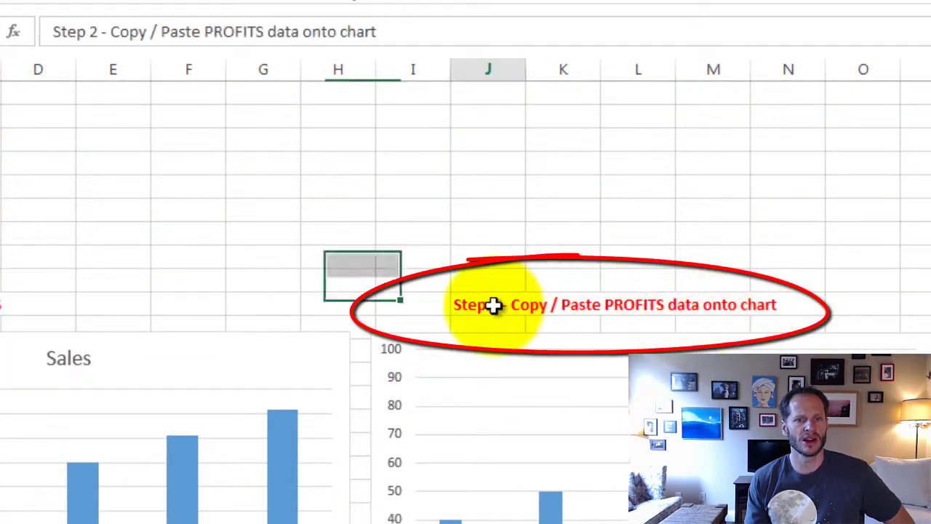
double_click(319, 31)
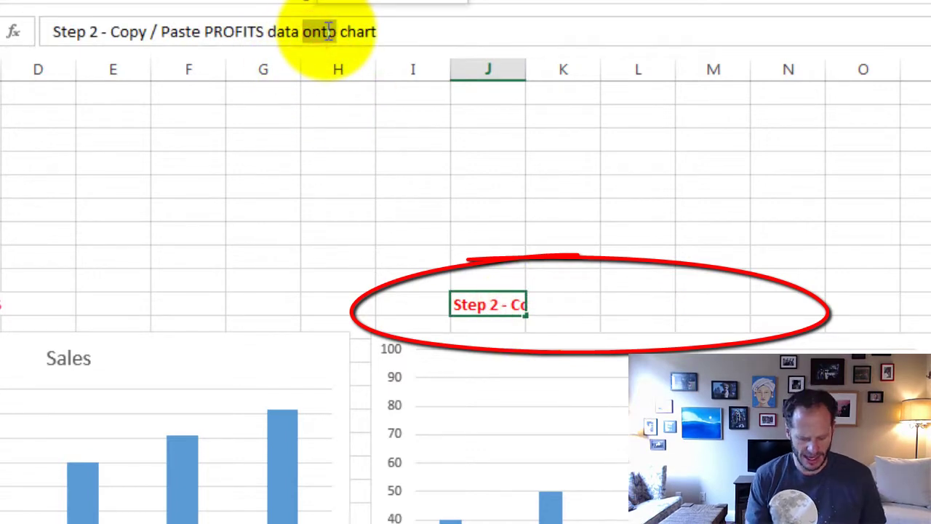
key("Return")
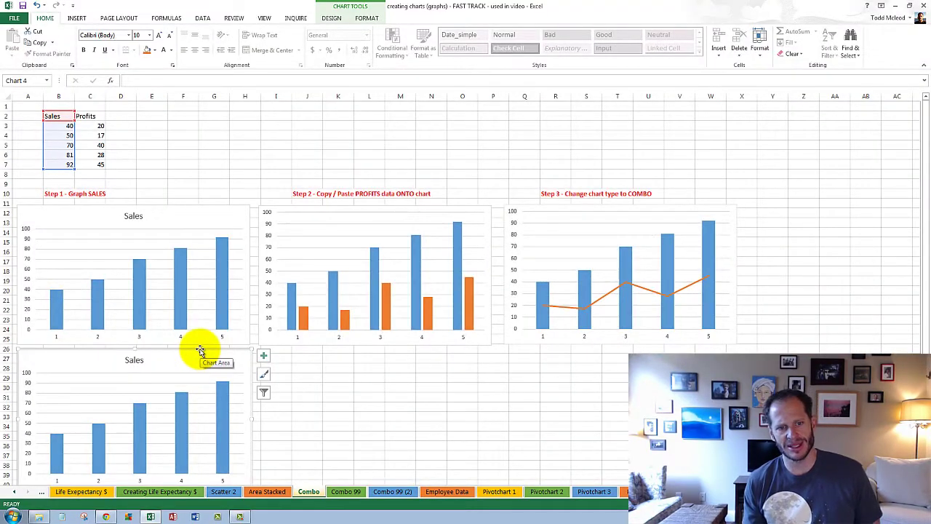
Step: Copy the new Sales column chart and paste the duplicate at J27, below the Step 2 sample chart
key("ctrl+c")
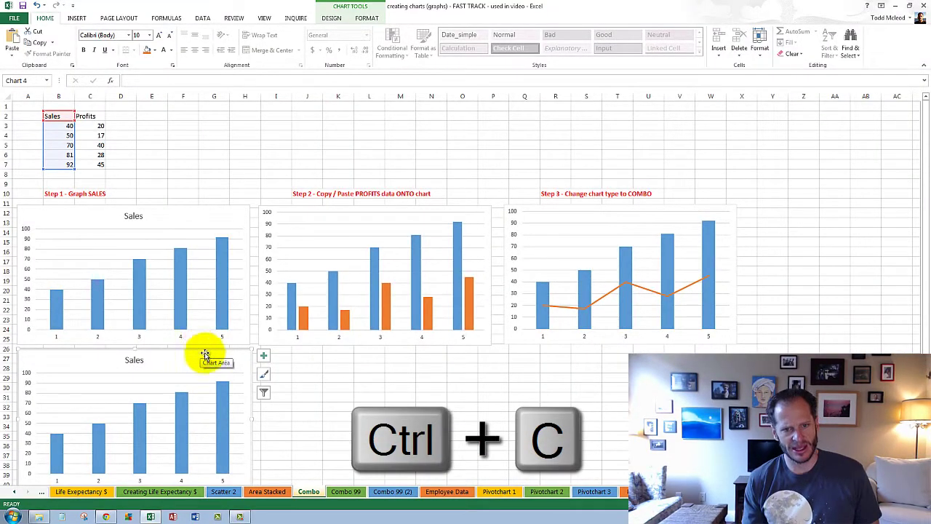
left_click(305, 358)
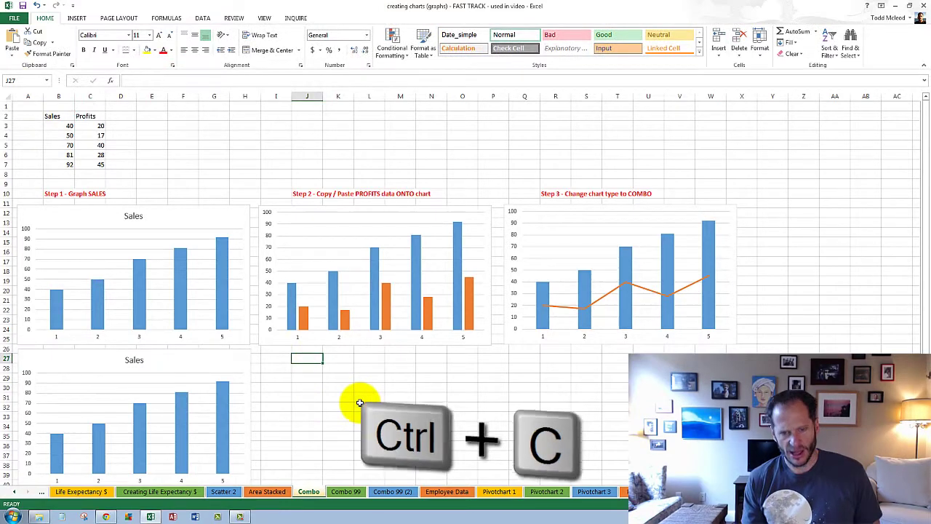
key("ctrl+v")
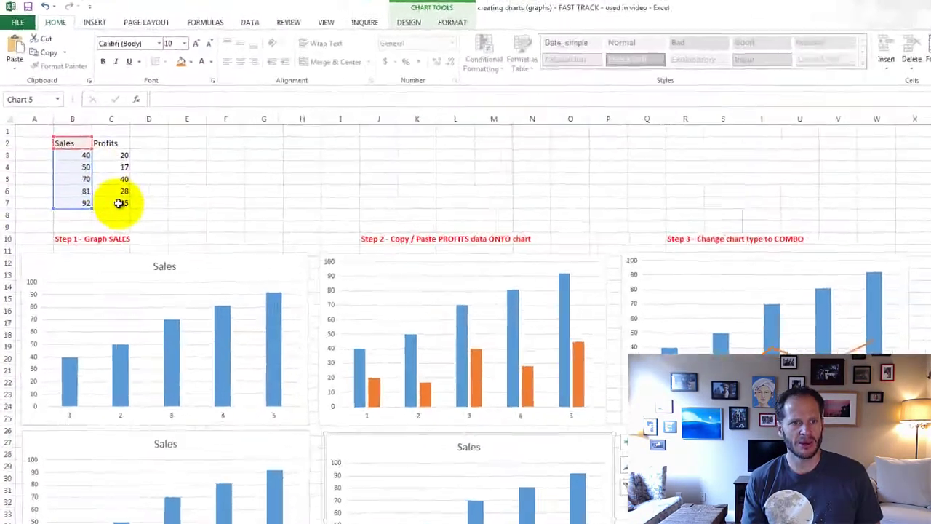
Step: Add the Profits data from C2:C7 to the duplicated Sales chart as a second series by copying and pasting it
left_click_drag(119, 203, 115, 150)
left_click_drag(140, 178, 140, 178)
key("ctrl+c")
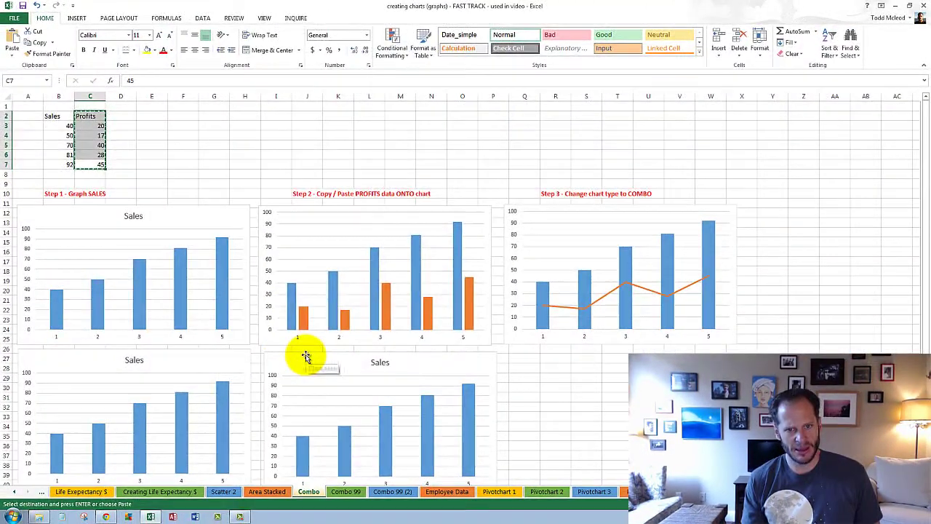
left_click(306, 357)
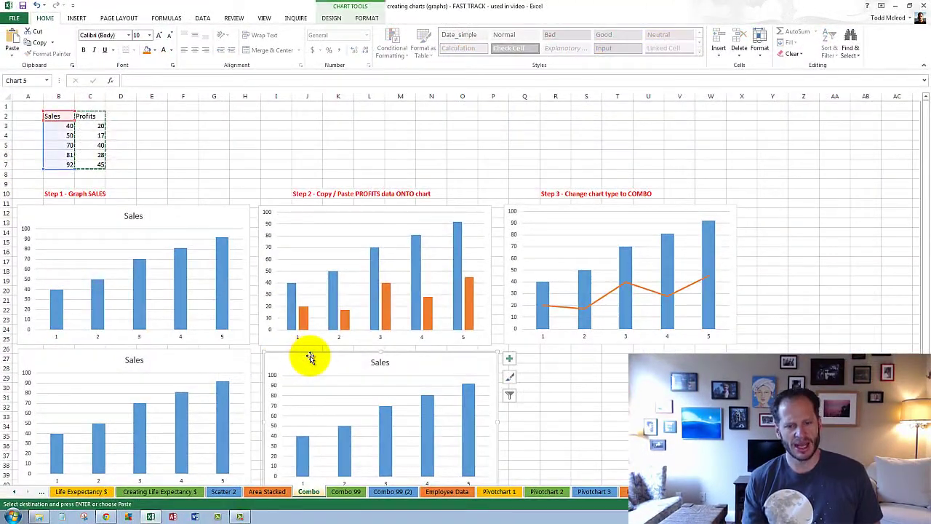
key("ctrl+v")
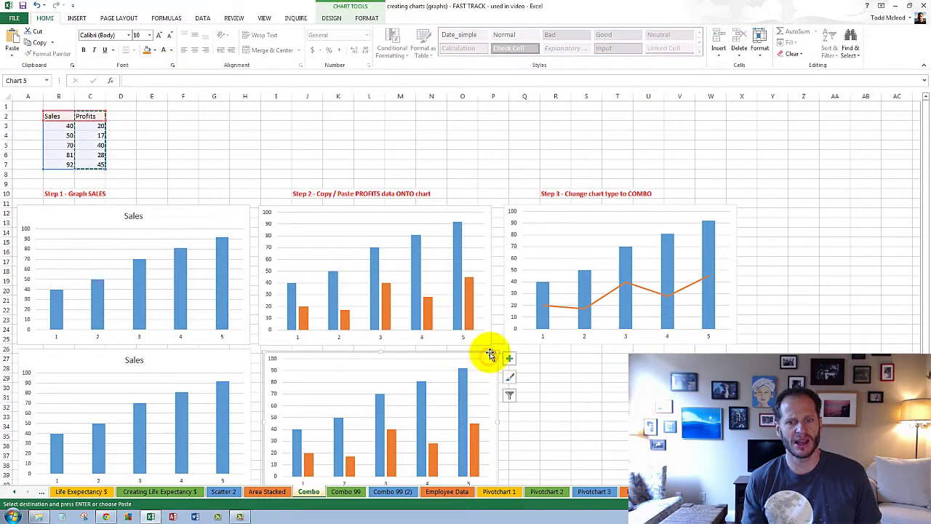
key("Escape")
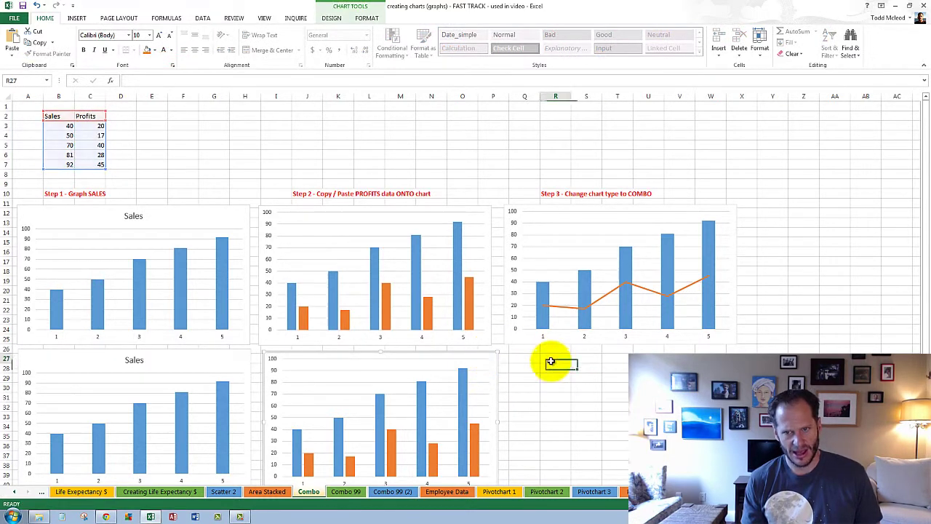
Step: Paste a copy of the two-series chart below the Step 3 sample and change its type to the Clustered Column - Line combo
key("ctrl+v")
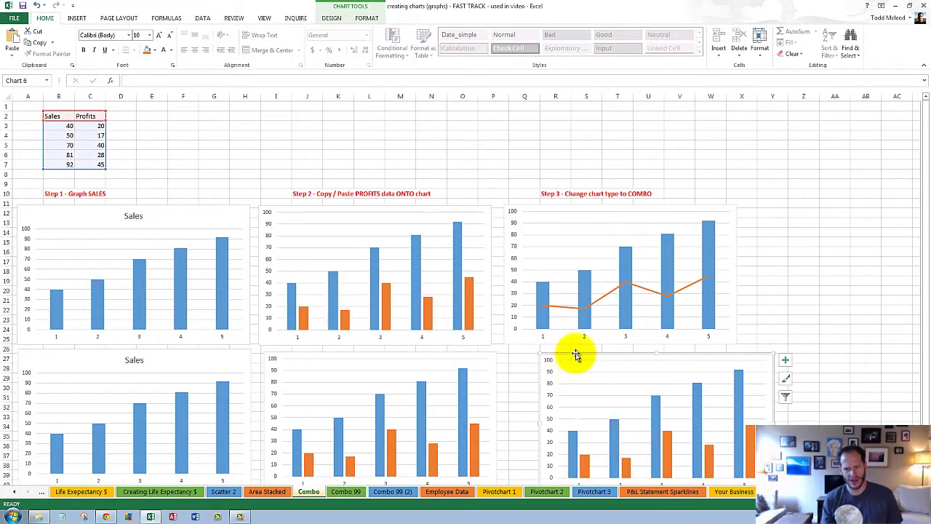
left_click_drag(576, 355, 551, 352)
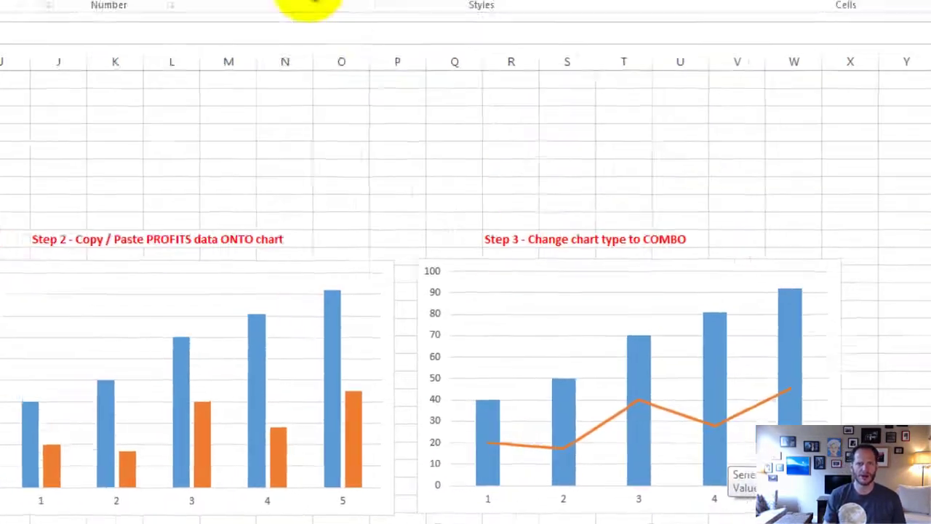
left_click(499, 26)
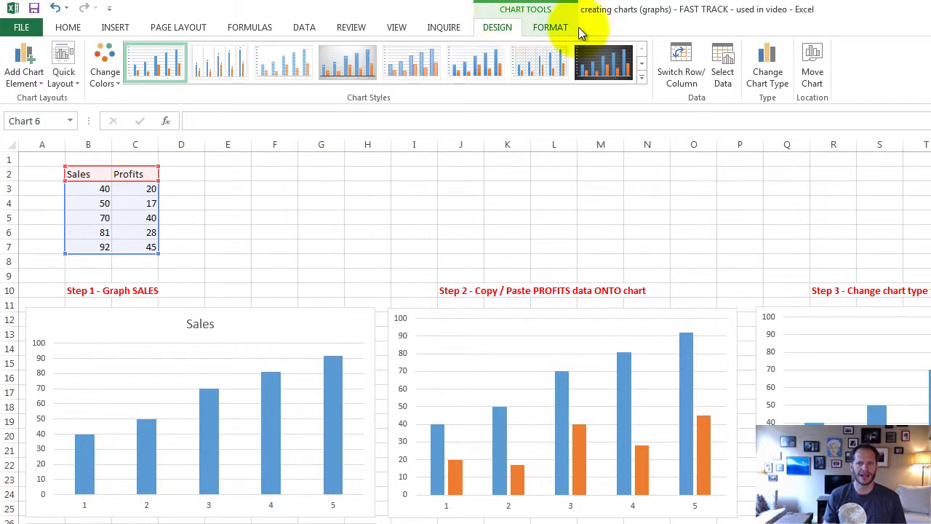
left_click(765, 81)
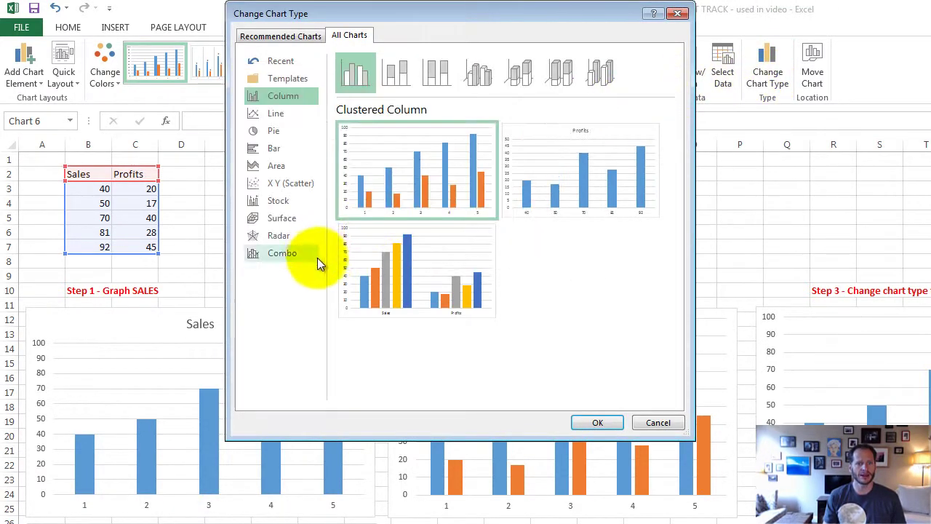
left_click(299, 256)
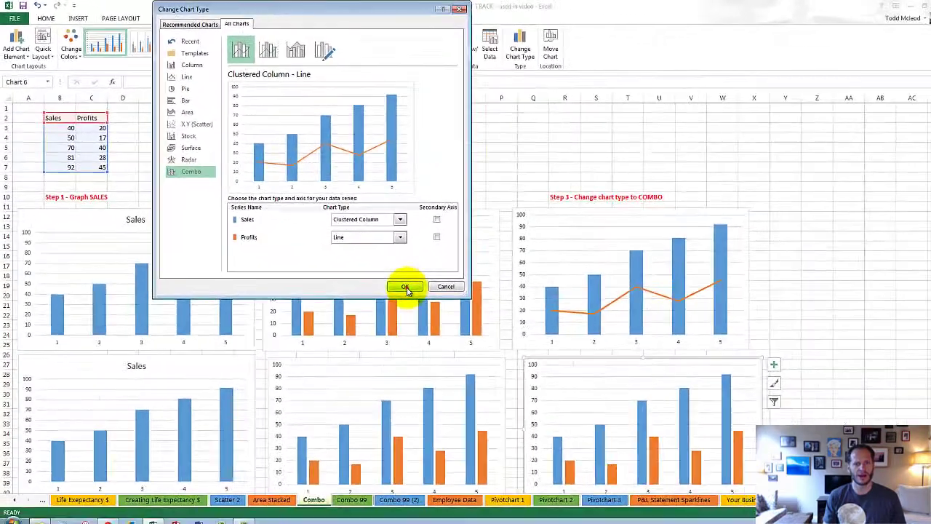
left_click(598, 423)
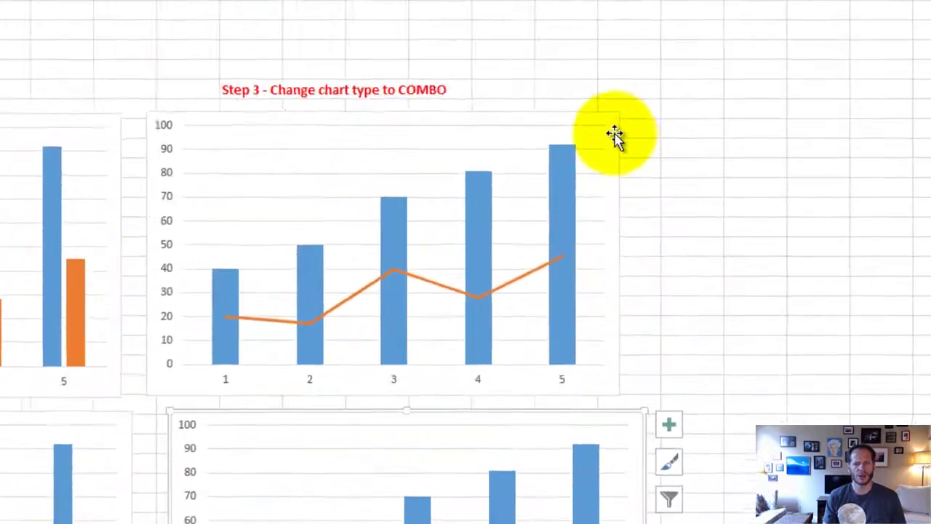
Step: Show the legend on the Step 3 sample combo chart and hide it again
left_click(734, 214)
left_click(629, 116)
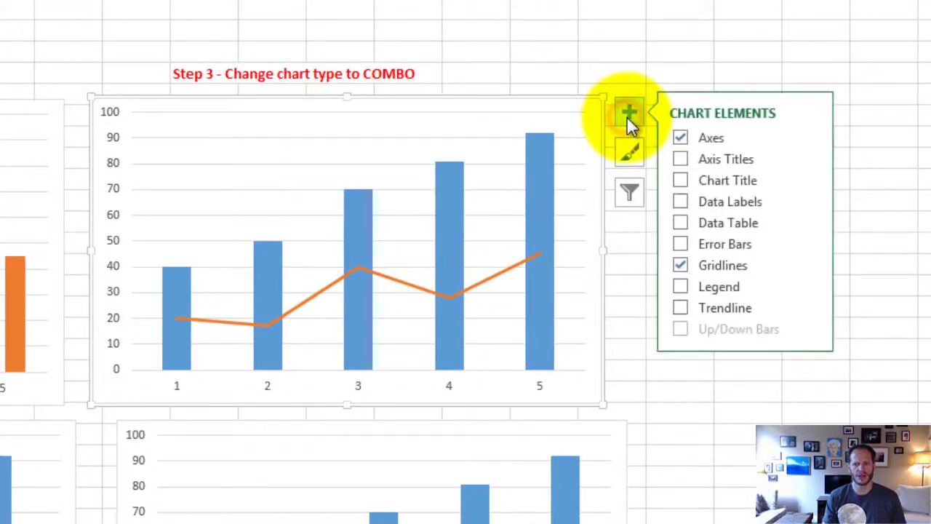
left_click(680, 289)
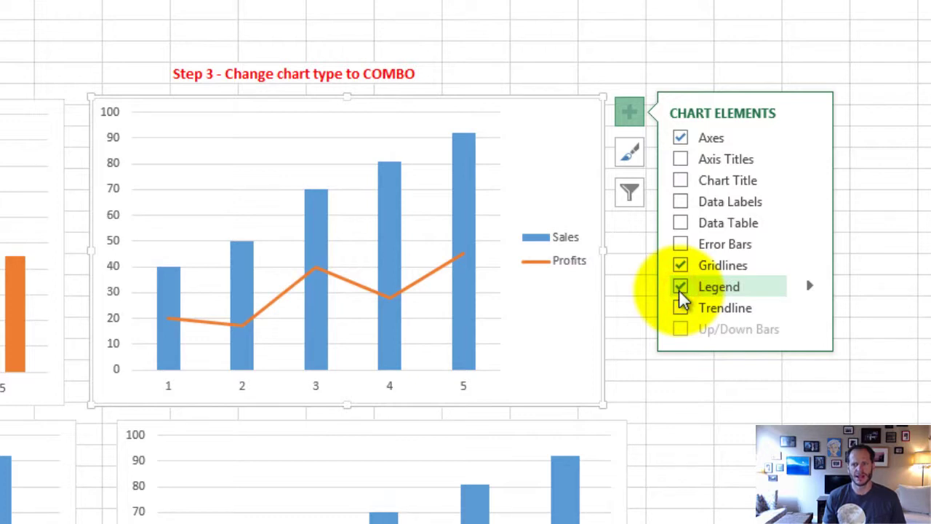
left_click(680, 292)
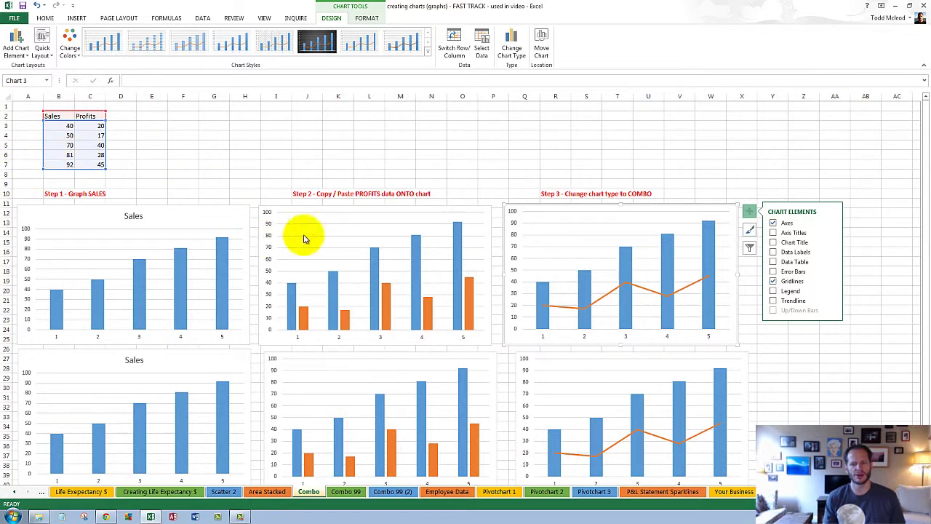
Step: Look over the rainfall and umbrella sales data and charts on the Combo 99 and Combo 99 (2) sheets, ending on Combo 99
left_click(347, 491)
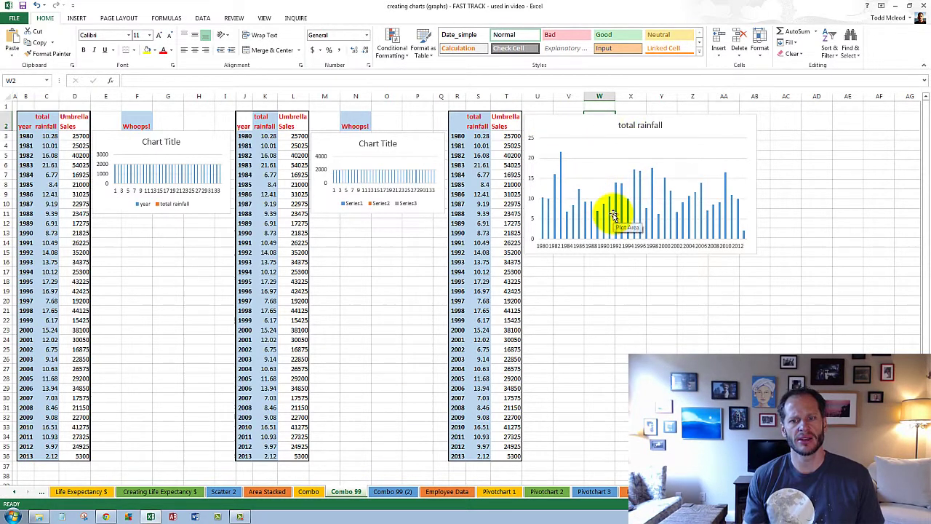
left_click(390, 493)
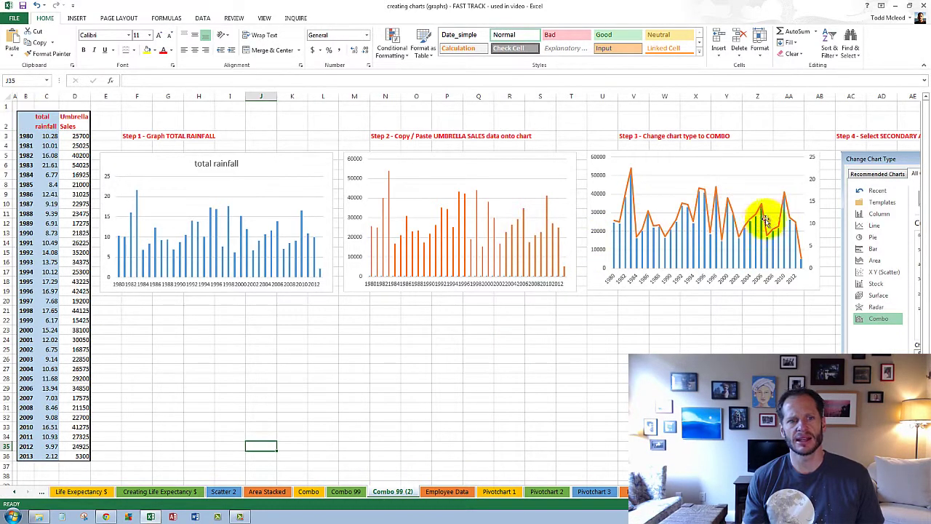
left_click(346, 492)
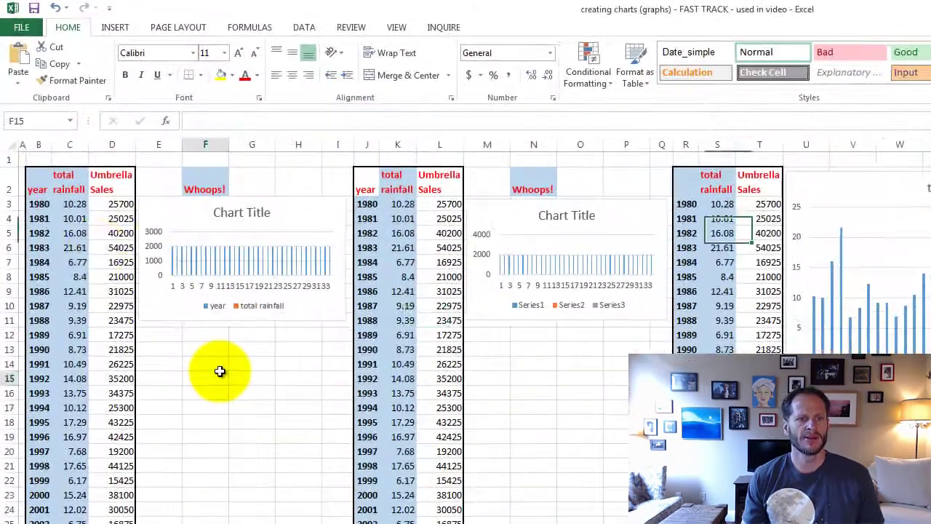
left_click(146, 250)
left_click(40, 182)
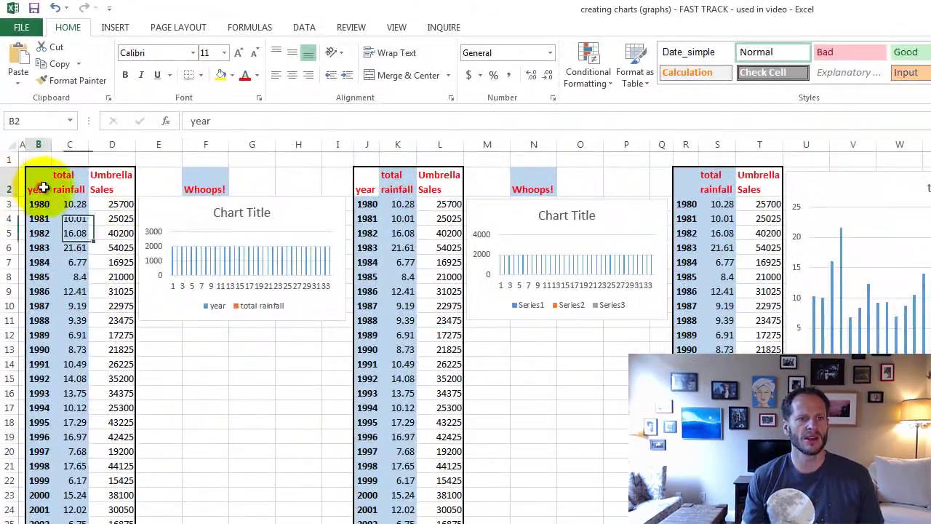
left_click(73, 183)
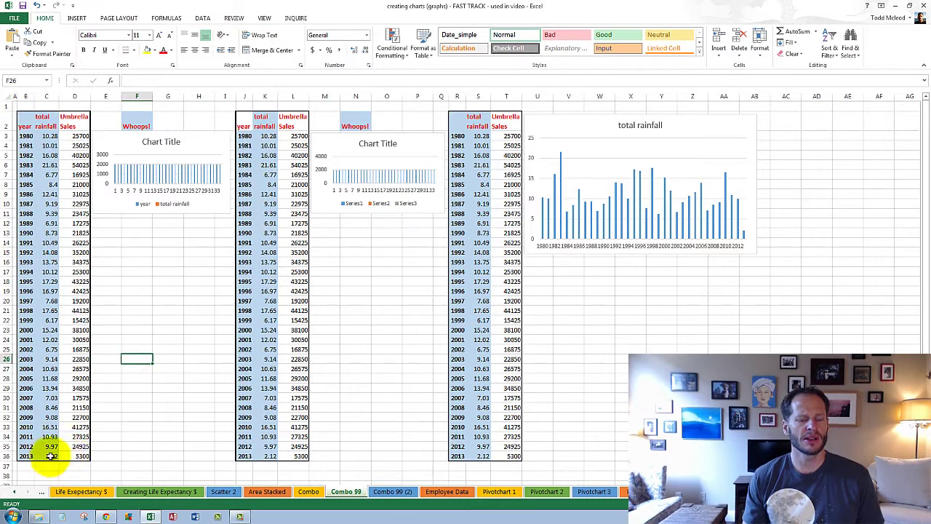
Step: Preview a clustered column chart of the year and total rainfall data in B2:C36 without inserting it
left_click_drag(55, 455, 8, 182)
left_click_drag(20, 134, 25, 125)
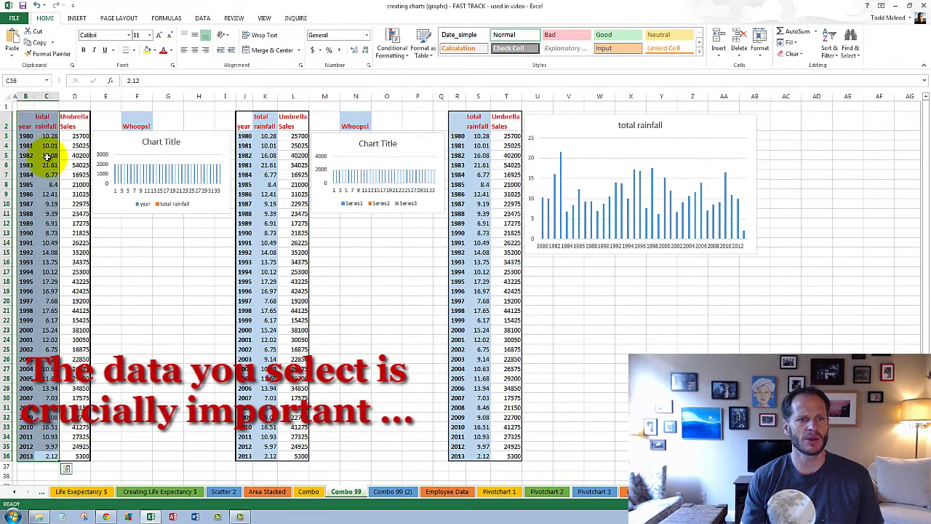
left_click(76, 20)
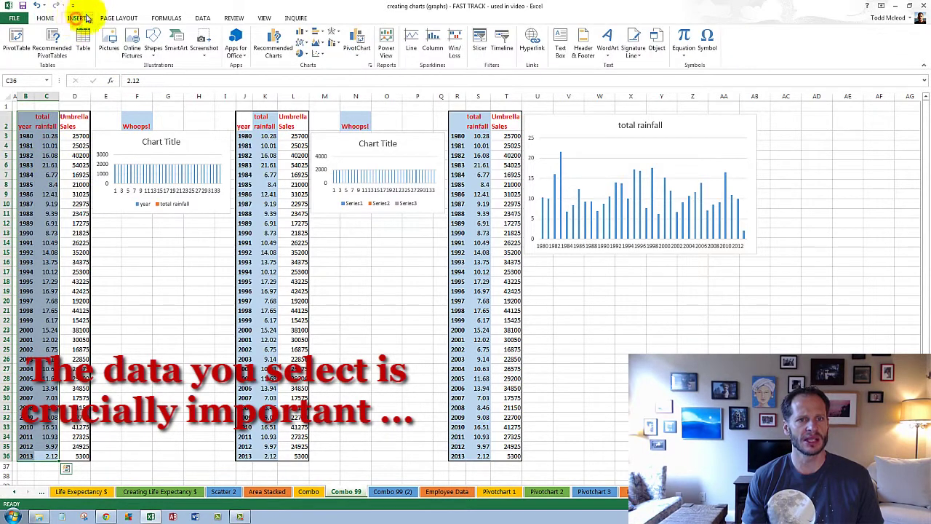
left_click(306, 34)
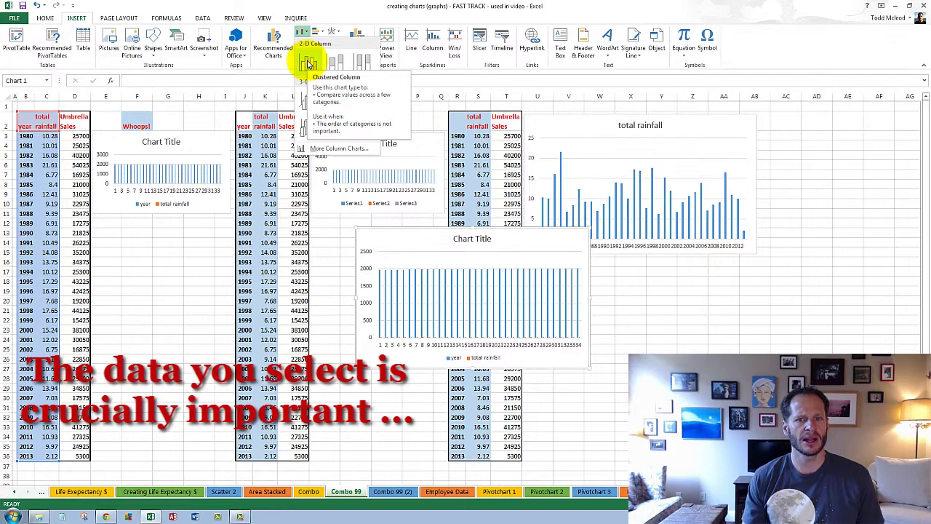
left_click(183, 235)
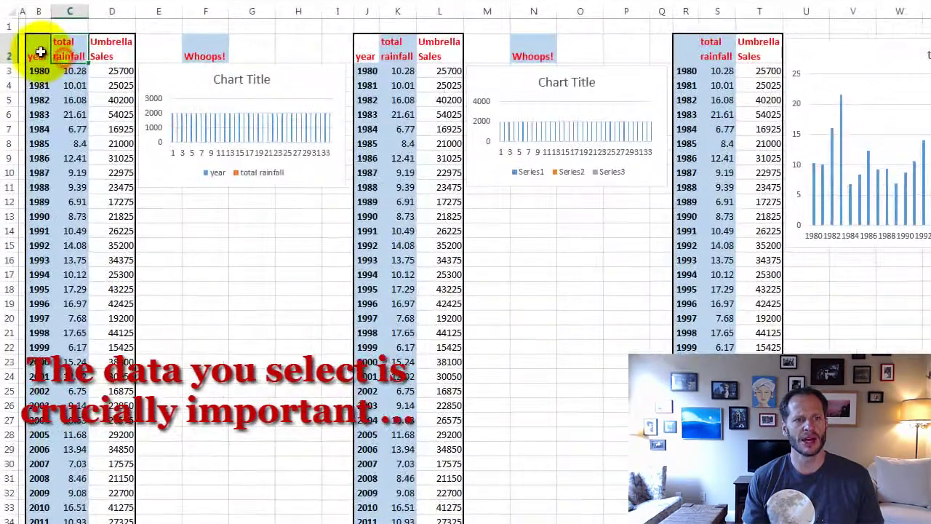
left_click(26, 126)
left_click_drag(41, 52, 72, 52)
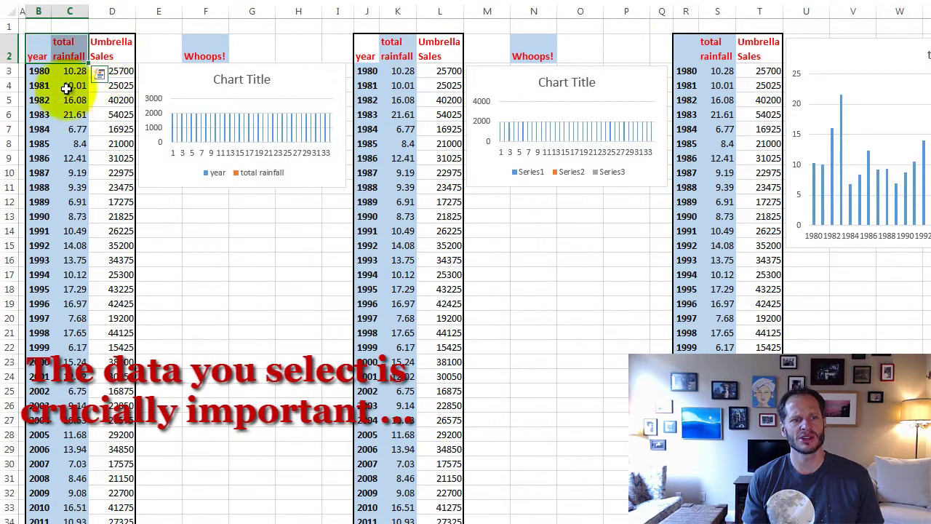
left_click(64, 52)
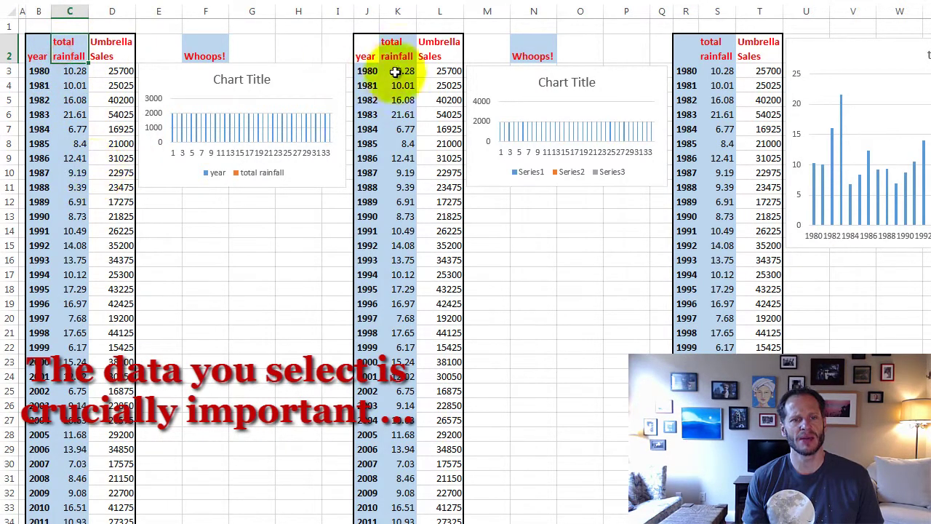
Step: Preview a column chart of K2 and J3:K36, leaving out the year heading, without inserting it
left_click(365, 52)
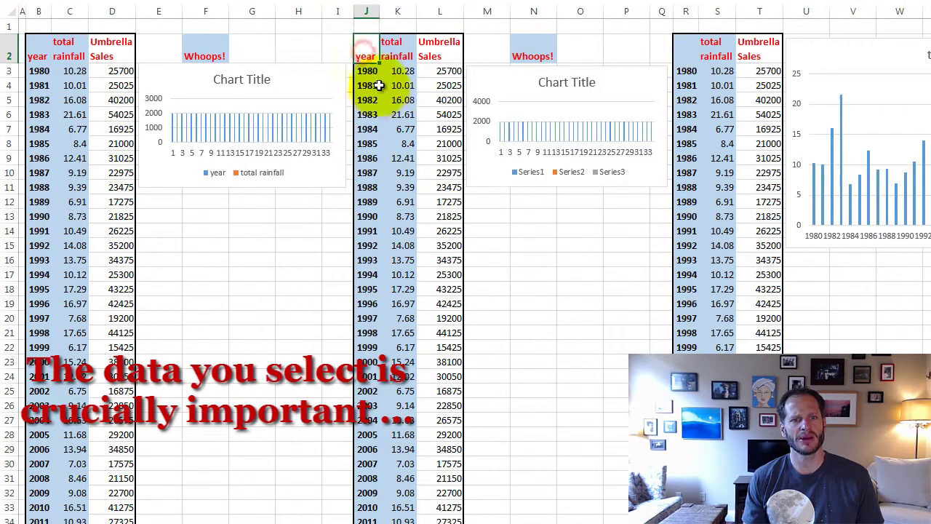
left_click(391, 46)
left_click_drag(374, 69, 413, 521)
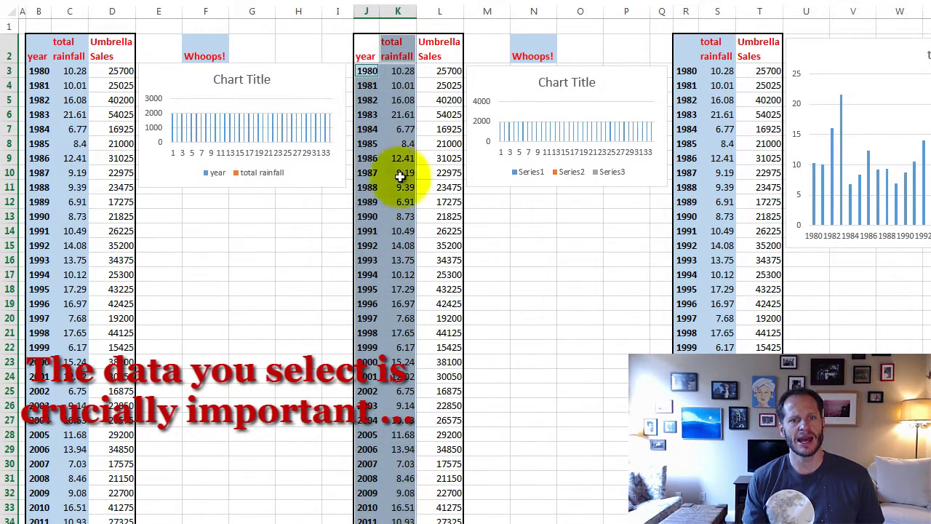
left_click(453, 0)
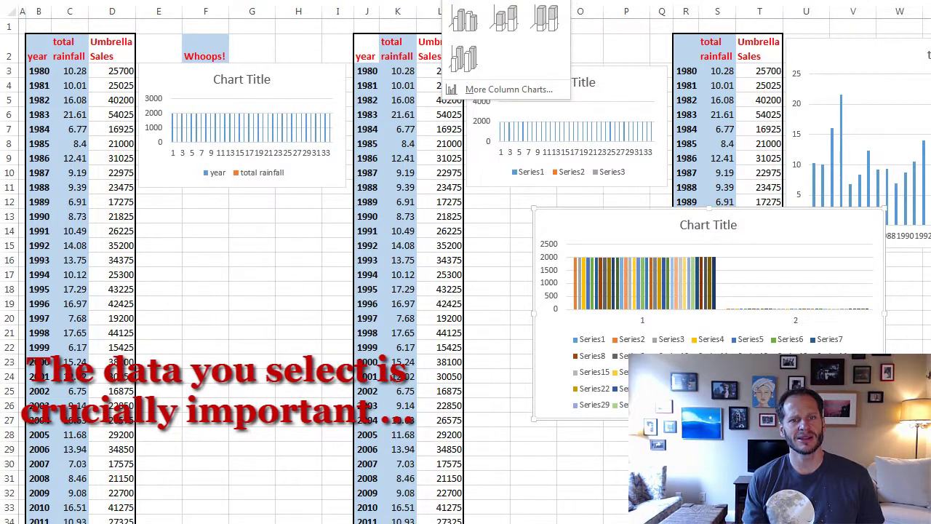
key("Escape")
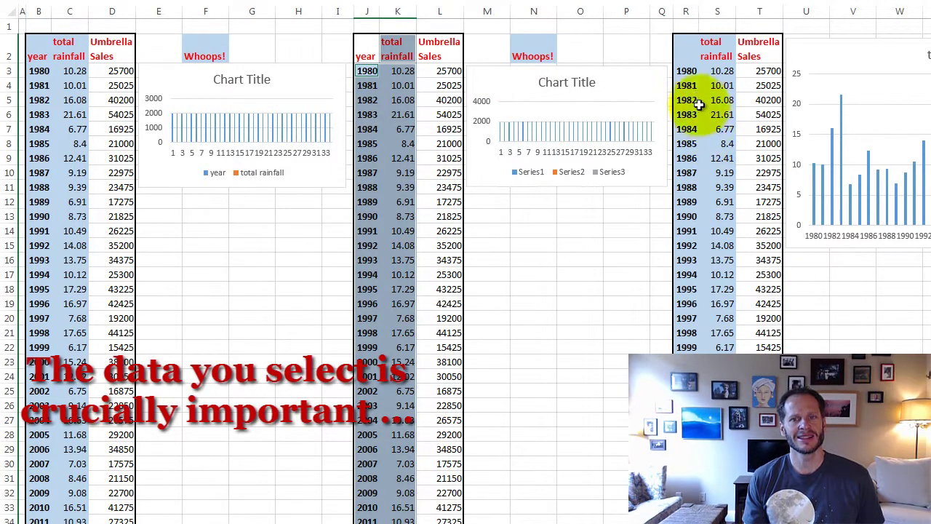
Step: Preview a clustered column chart of R2:S36, the table with the blank year heading, and check the year headings in B2 and J2
left_click(688, 52)
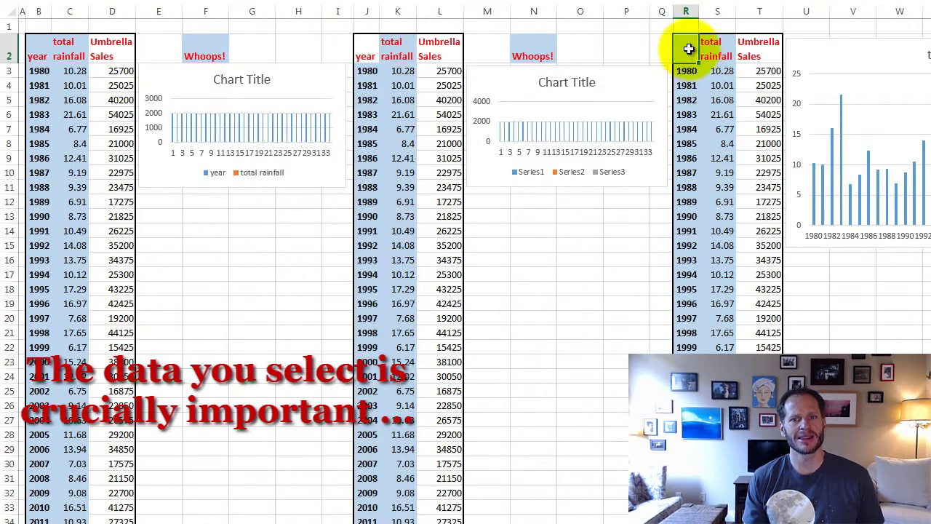
mouse_move(689, 48)
left_mouse_down()
mouse_move(698, 262)
mouse_move(727, 349)
left_mouse_up()
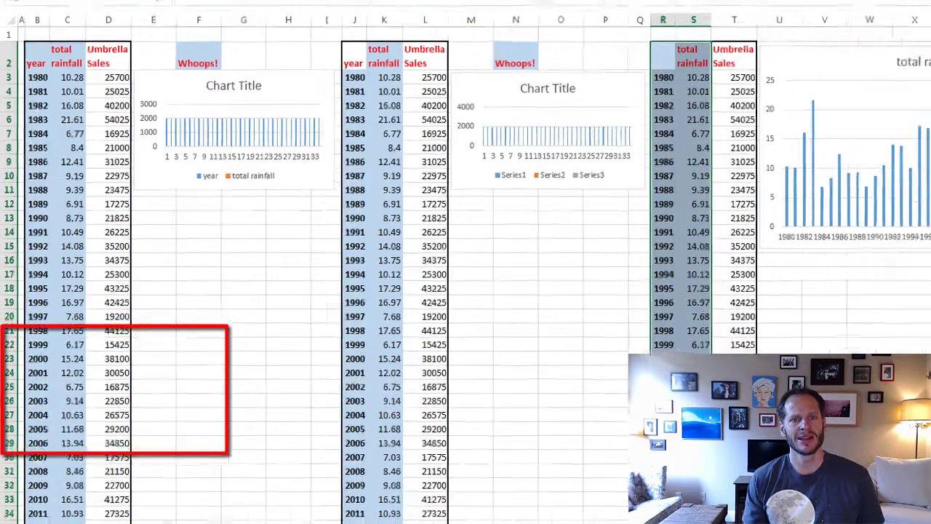
left_click(302, 33)
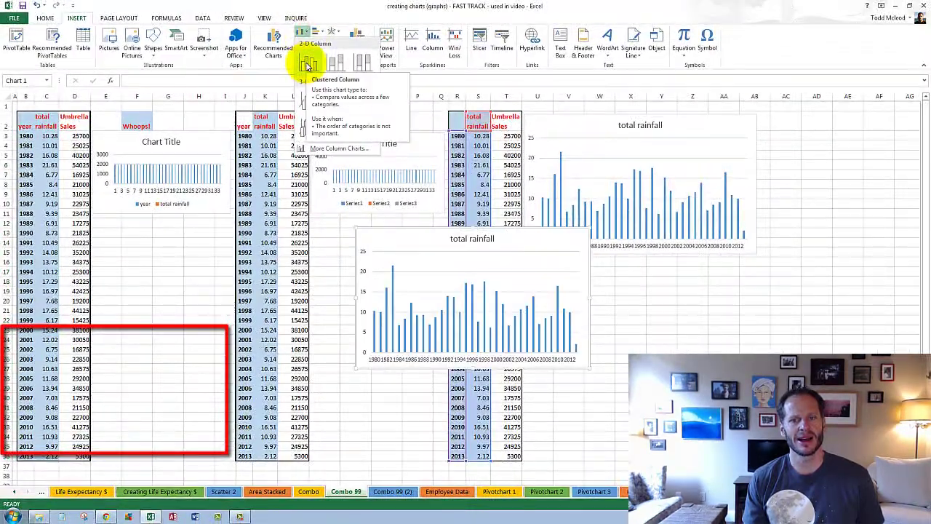
left_click(343, 6)
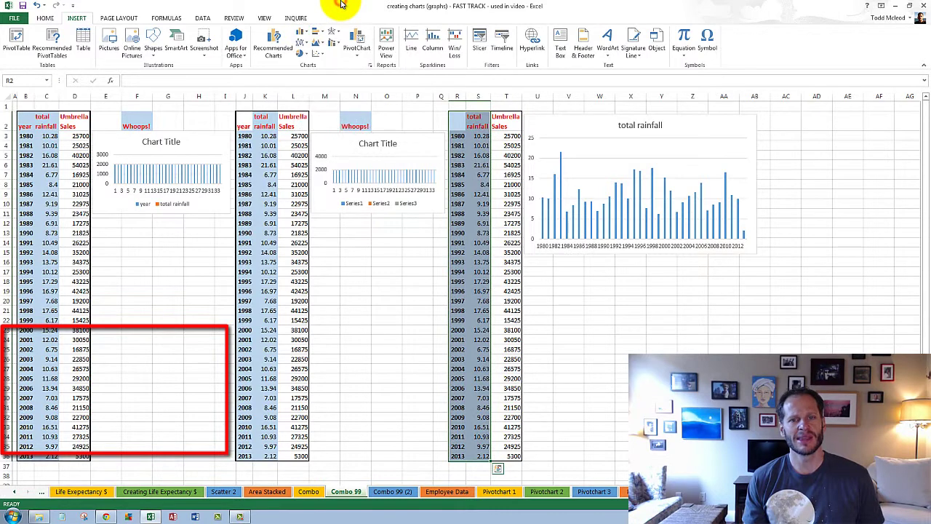
left_click(746, 303)
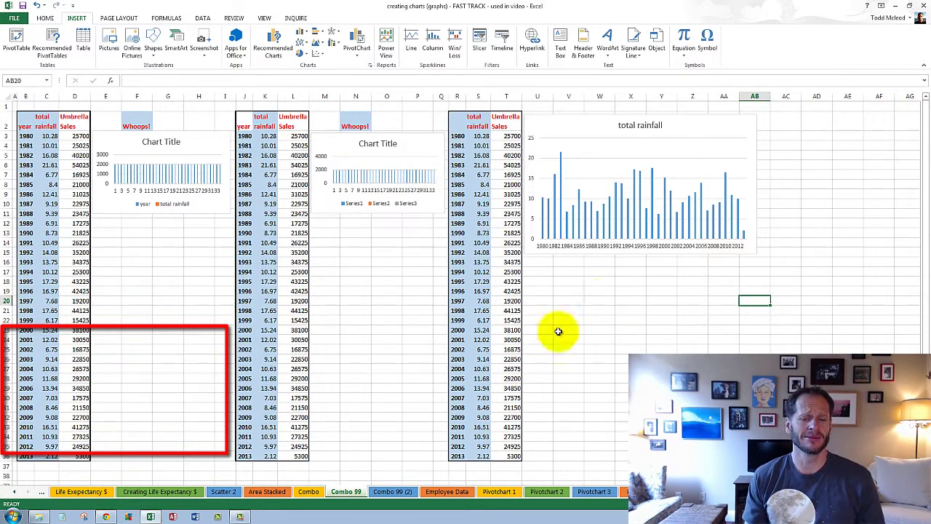
left_click(30, 124)
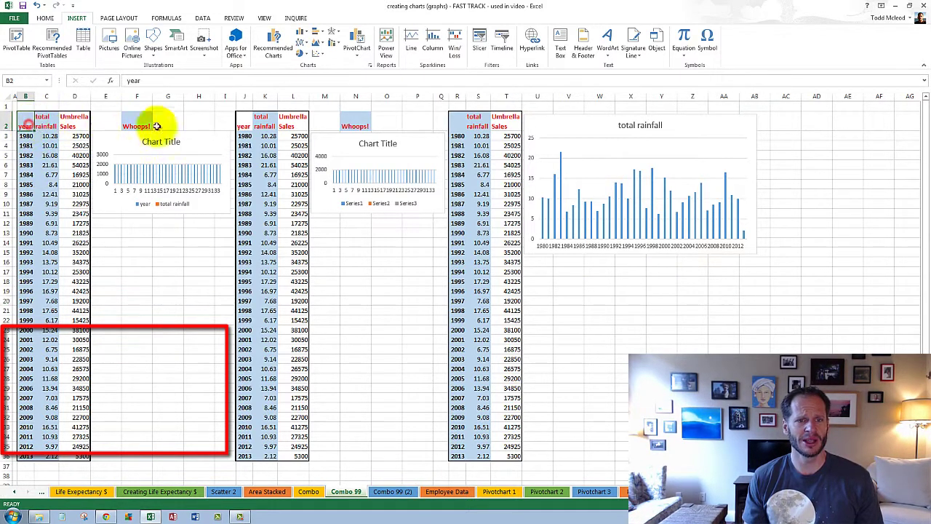
left_click(245, 126)
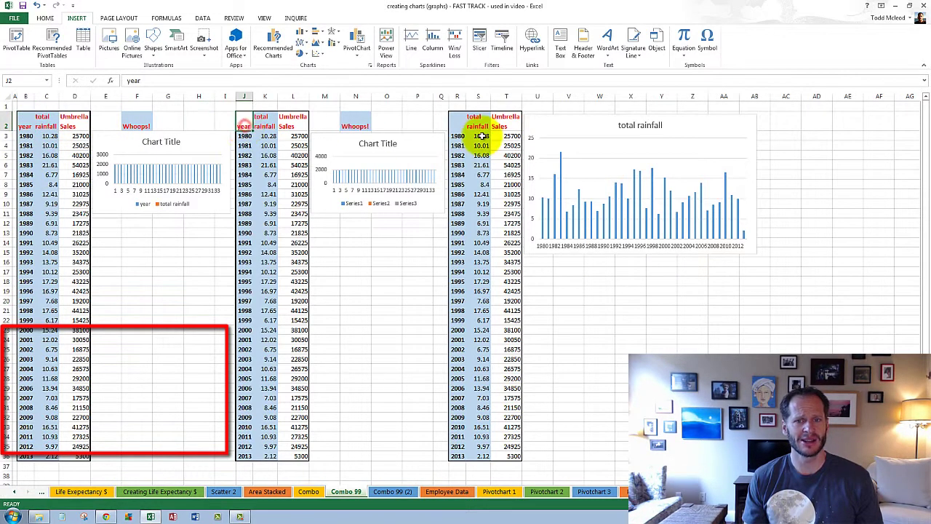
Step: On the Combo 99 (2) sheet, insert a clustered column chart of B2:C36 and place it below the Step 2 sample
left_click(401, 494)
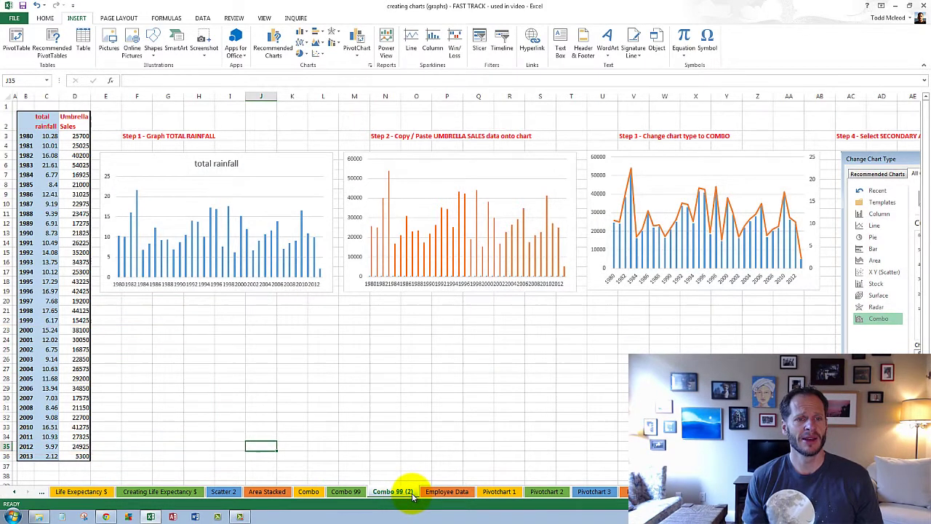
left_click_drag(52, 454, 40, 128)
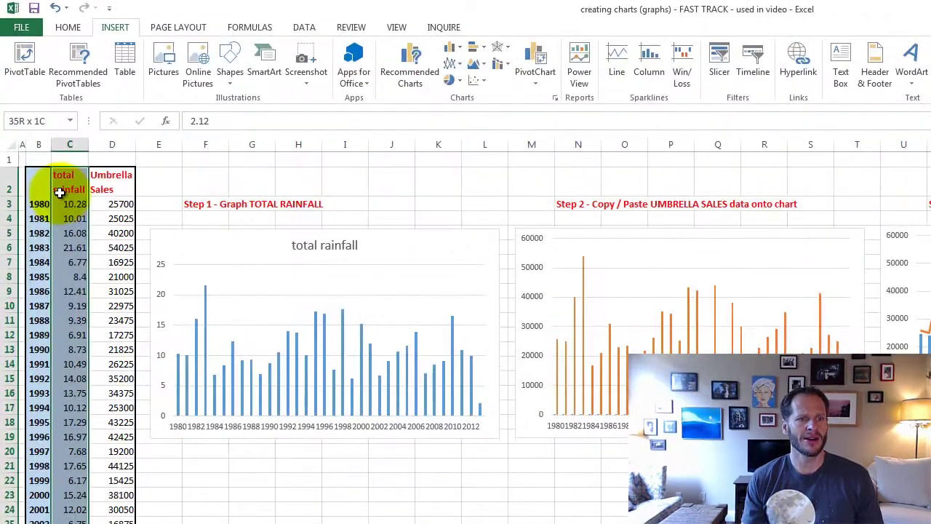
mouse_move(60, 192)
left_mouse_down()
mouse_move(41, 192)
mouse_move(46, 183)
left_mouse_up()
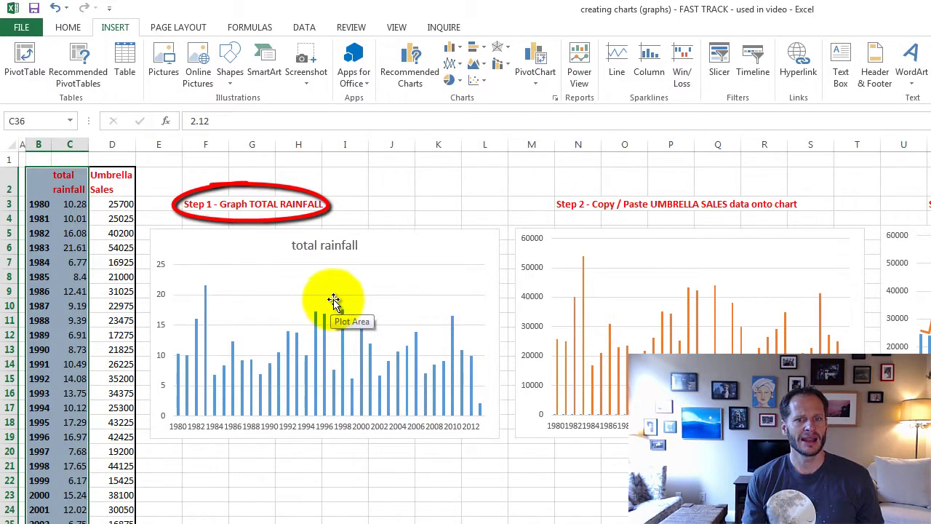
mouse_move(722, 221)
left_mouse_down()
mouse_move(731, 210)
mouse_move(784, 204)
mouse_move(728, 225)
left_mouse_up()
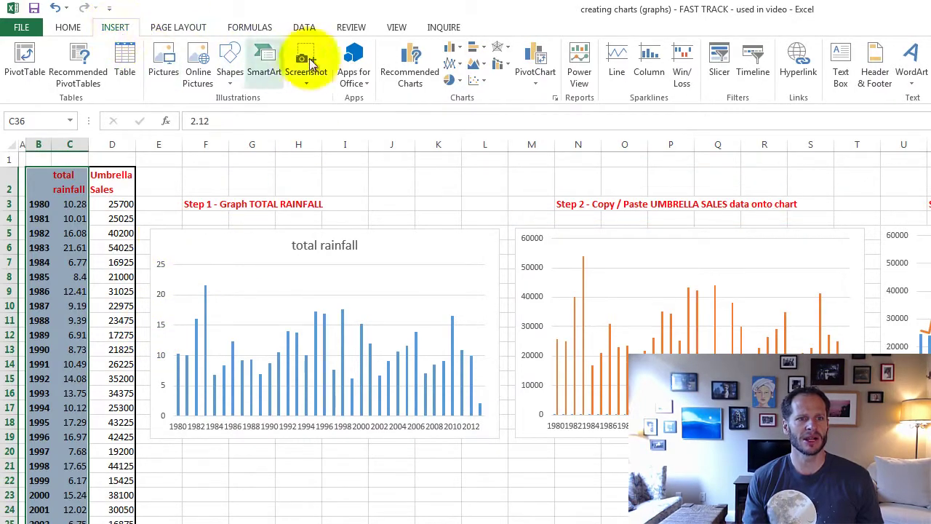
left_click(449, 47)
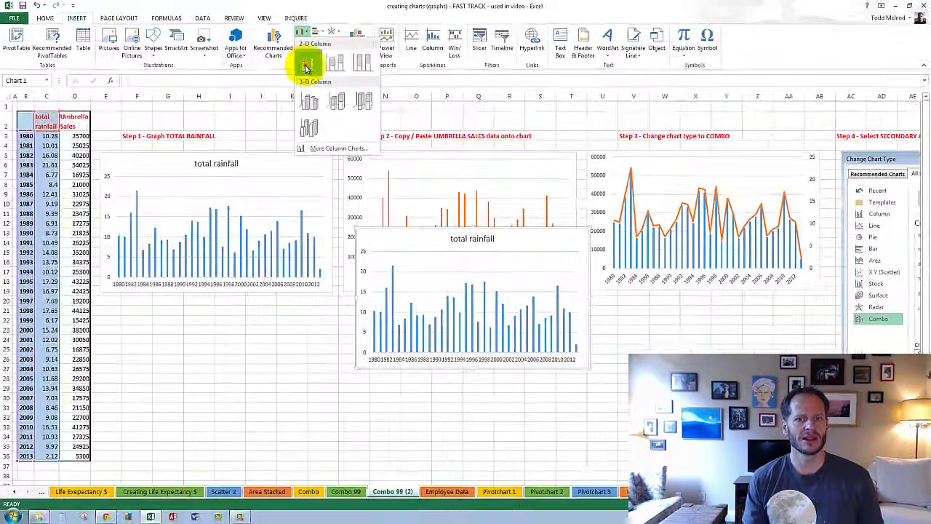
left_click(378, 82)
left_click_drag(402, 226, 395, 306)
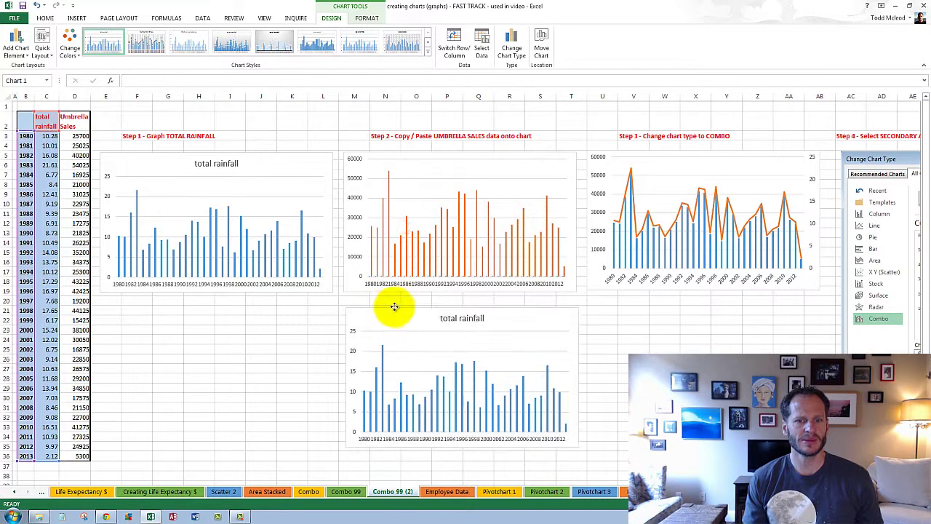
left_click(296, 323)
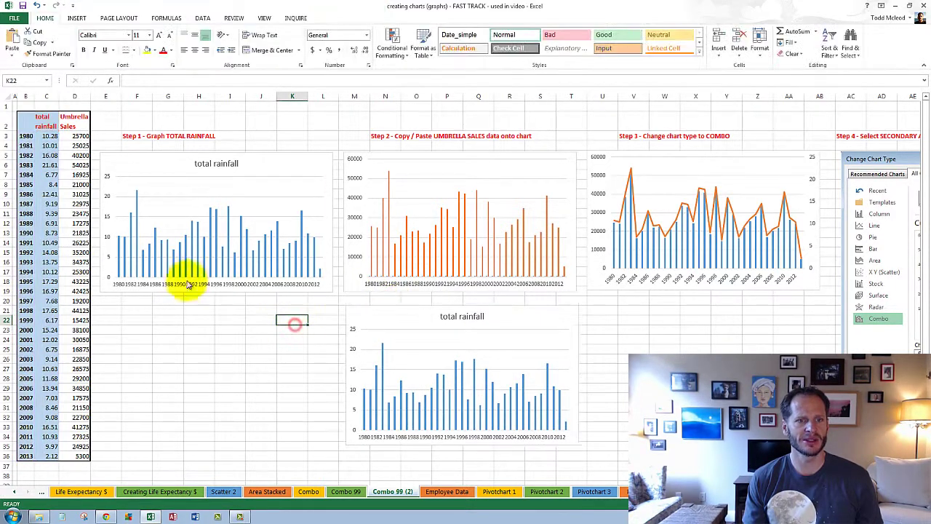
Step: Copy the Umbrella Sales data in D2:D36 and paste it onto the new total rainfall chart as a second series
left_click_drag(82, 455, 72, 136)
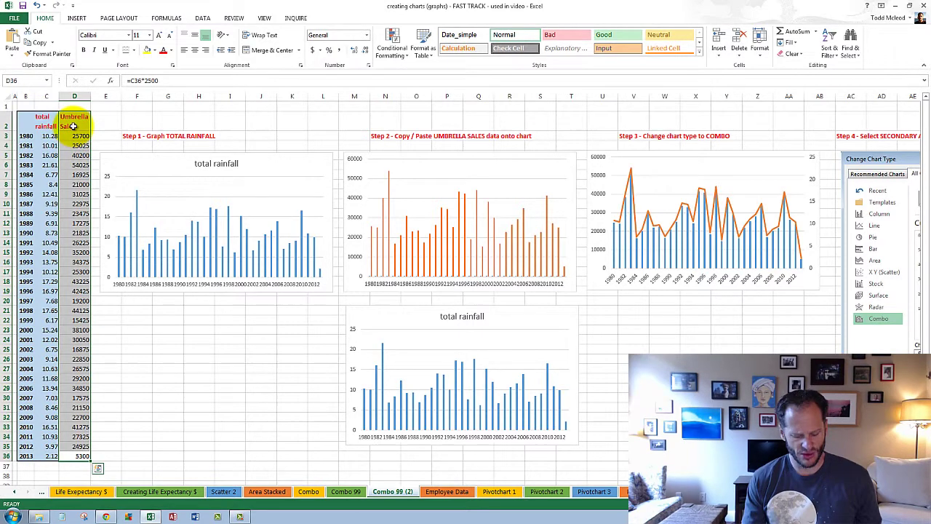
key("ctrl+c")
left_click(424, 306)
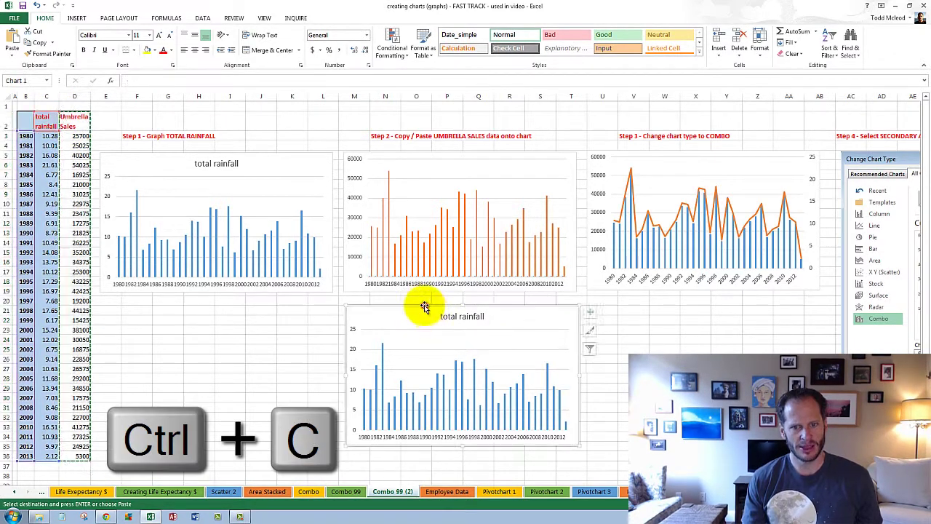
key("ctrl+v")
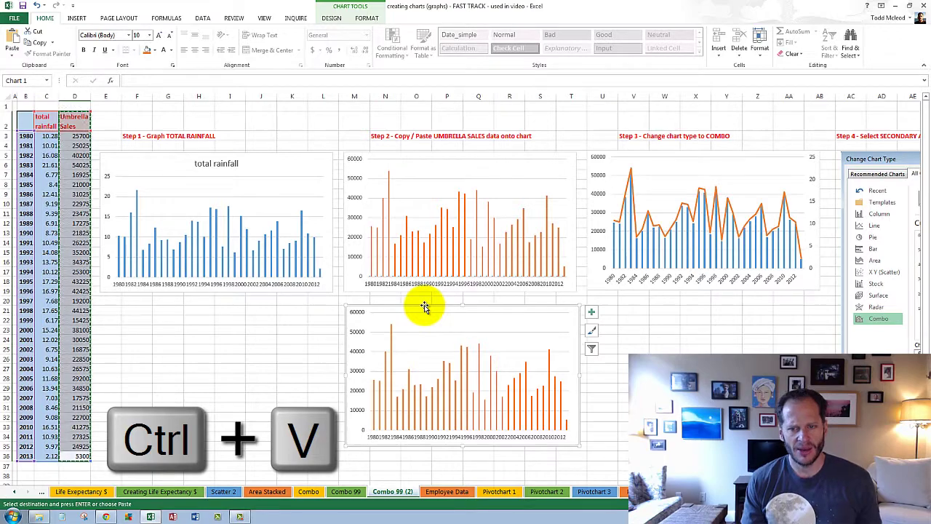
Step: Compare the scale of the total rainfall and Umbrella Sales values in row 25
left_click(131, 398)
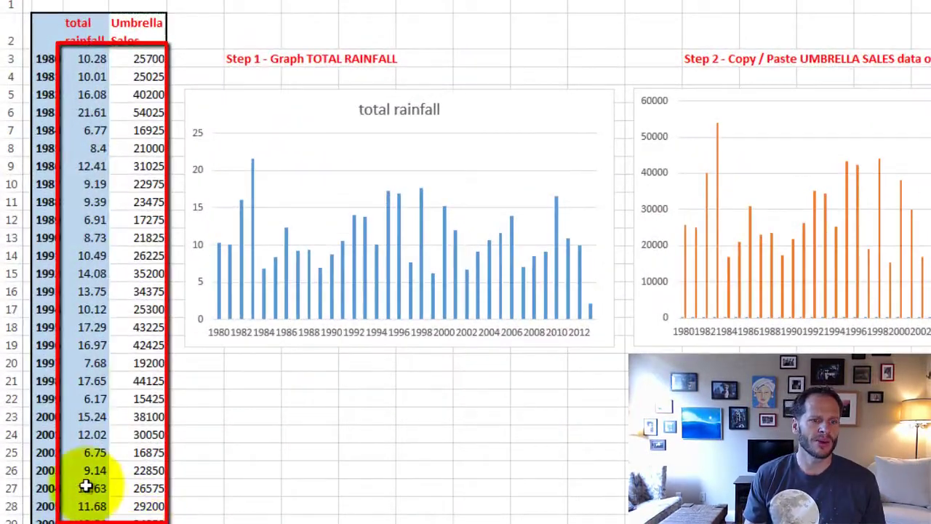
left_click(69, 405)
left_click(93, 451)
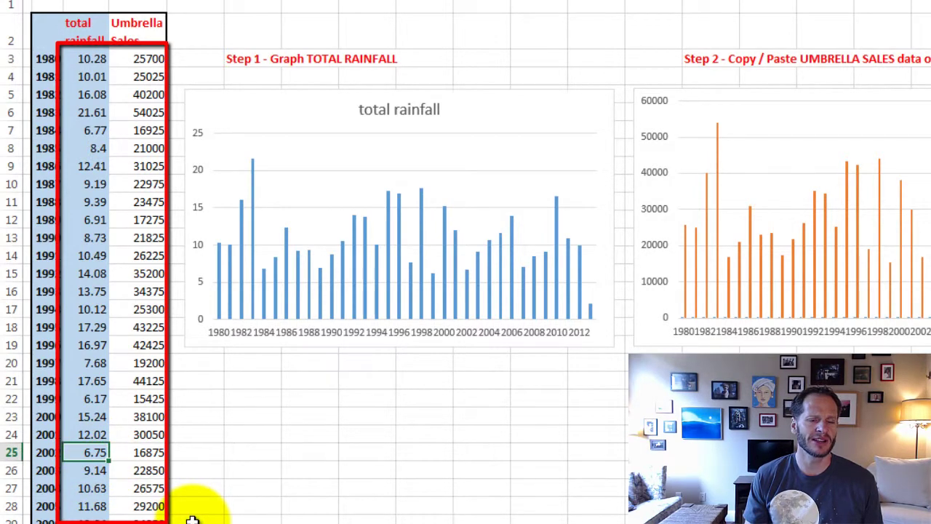
left_click(157, 452)
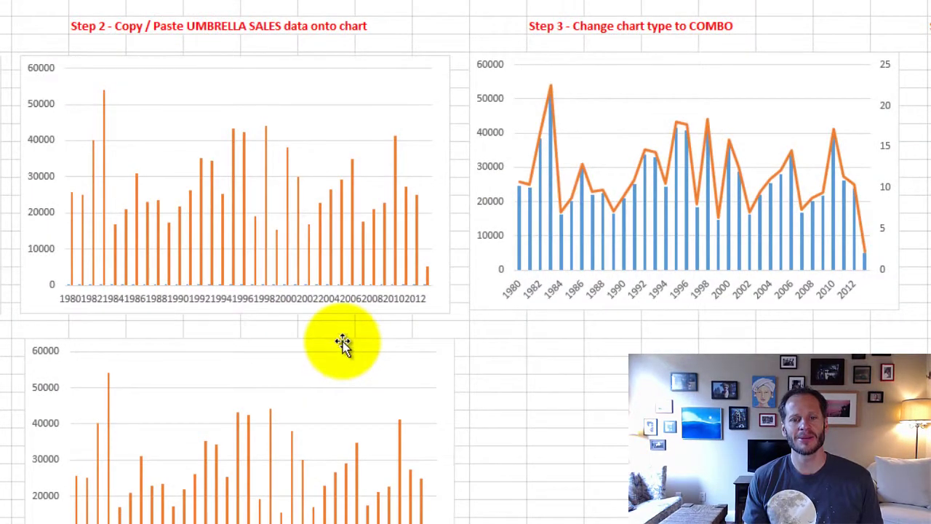
Step: Paste a copy of the rainfall and umbrella sales column chart and position it below the Step 3 sample
left_click(343, 341)
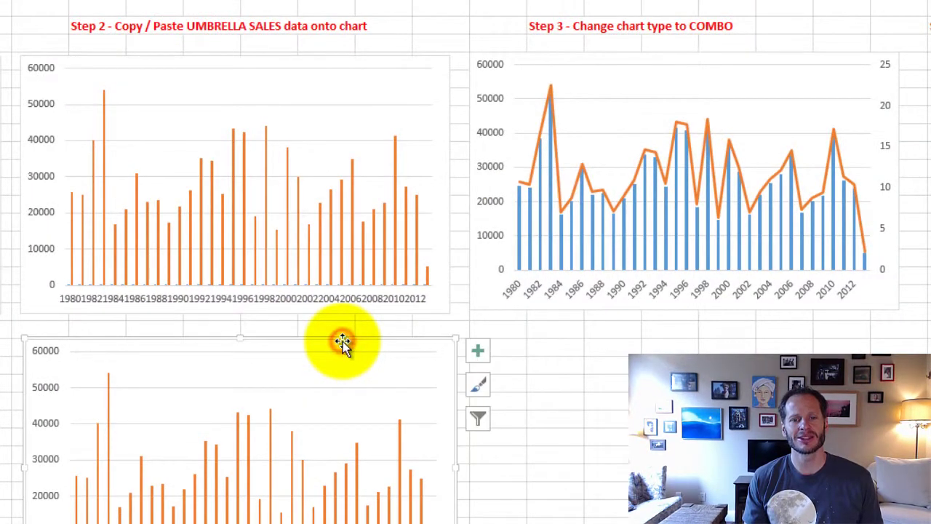
left_click(505, 332)
key("ctrl+v")
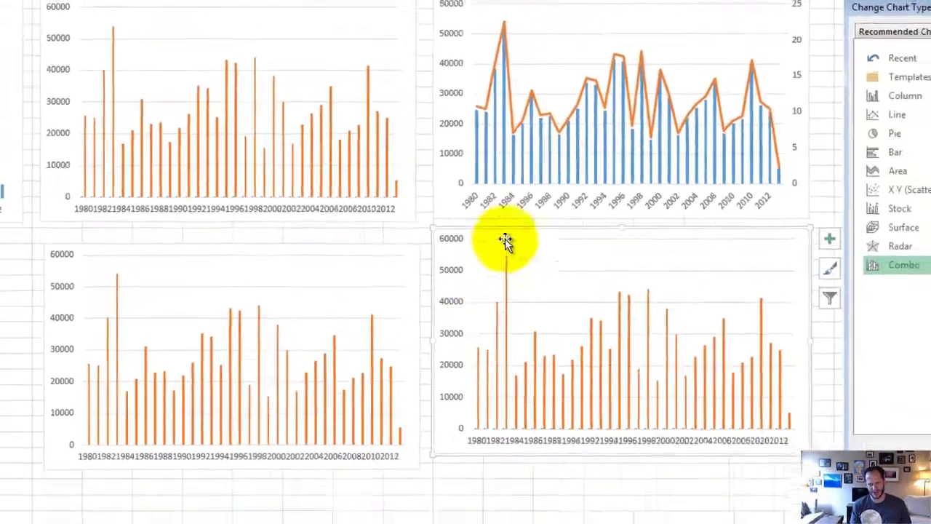
left_click_drag(473, 181, 480, 196)
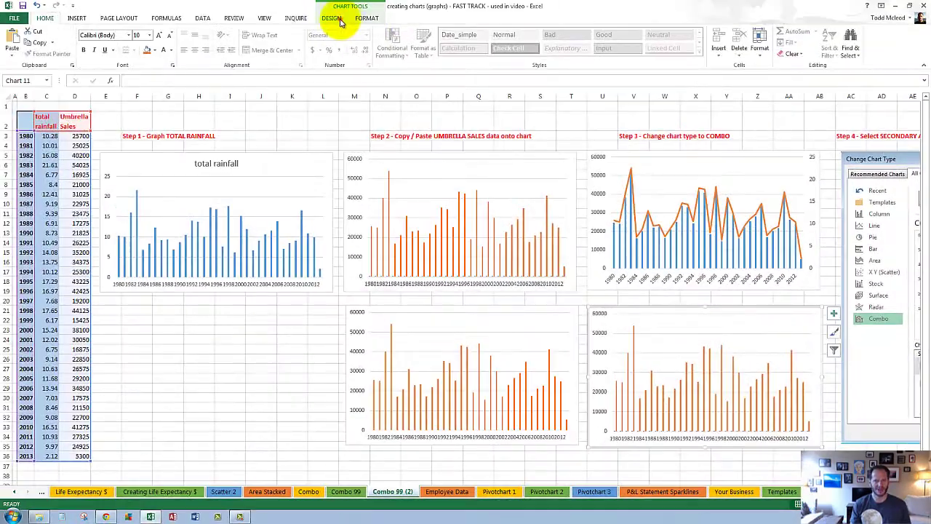
Step: Change the copied chart's type to Combo, with total rainfall as Clustered Column and Umbrella Sales as Line
left_click(338, 20)
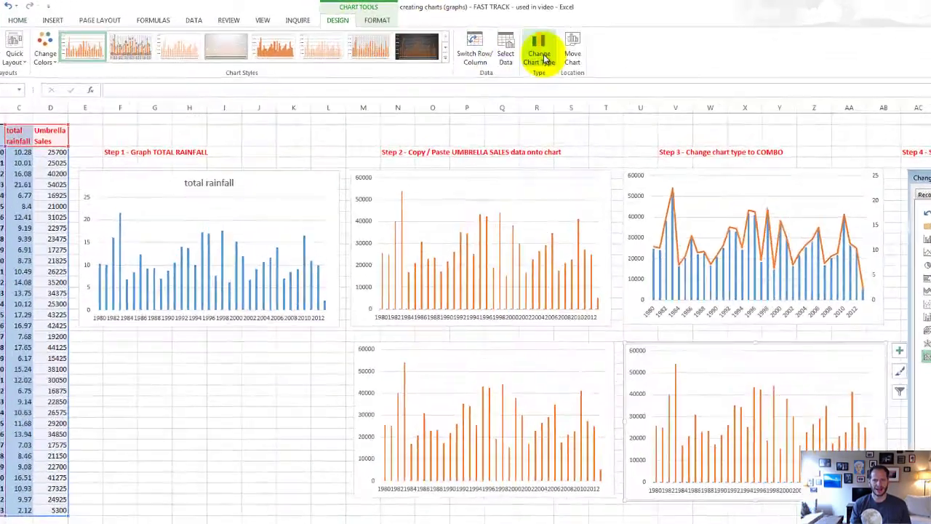
left_click(511, 48)
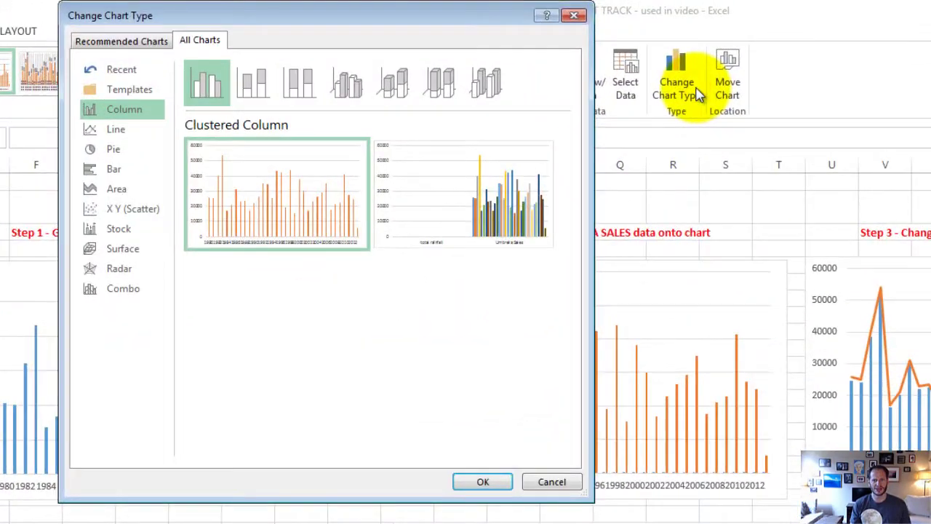
left_click(155, 250)
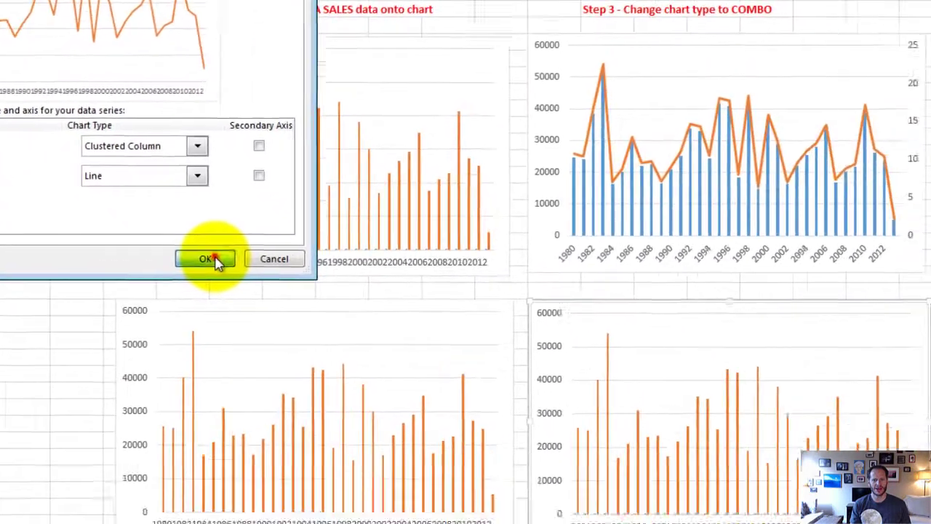
left_click(482, 482)
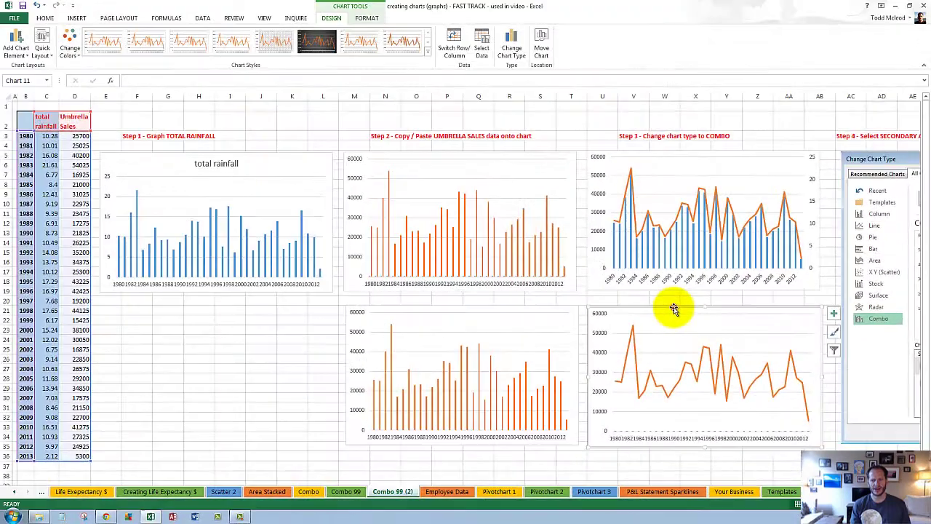
Step: Plot the total rainfall series on the secondary axis of the lower combo chart, keeping Umbrella Sales on the primary axis
left_click(514, 51)
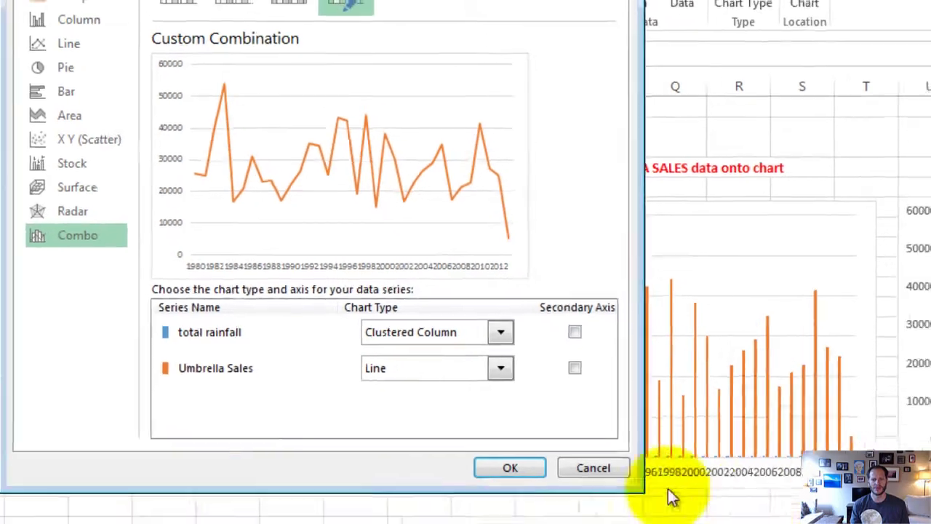
left_click(617, 496)
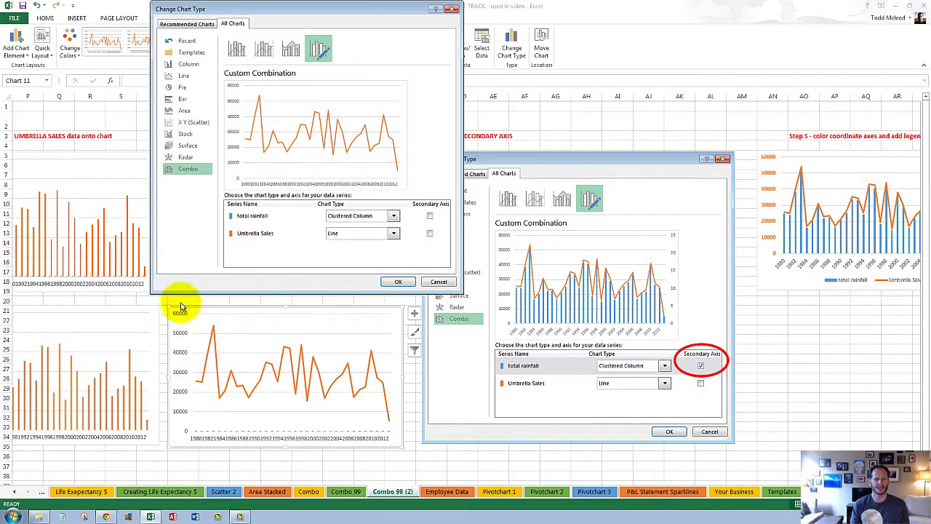
left_click(430, 216)
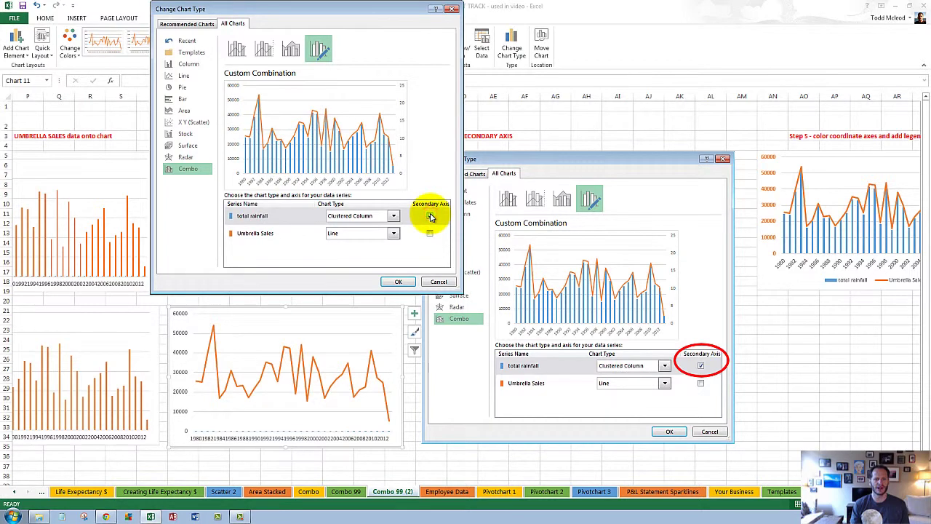
left_click(399, 282)
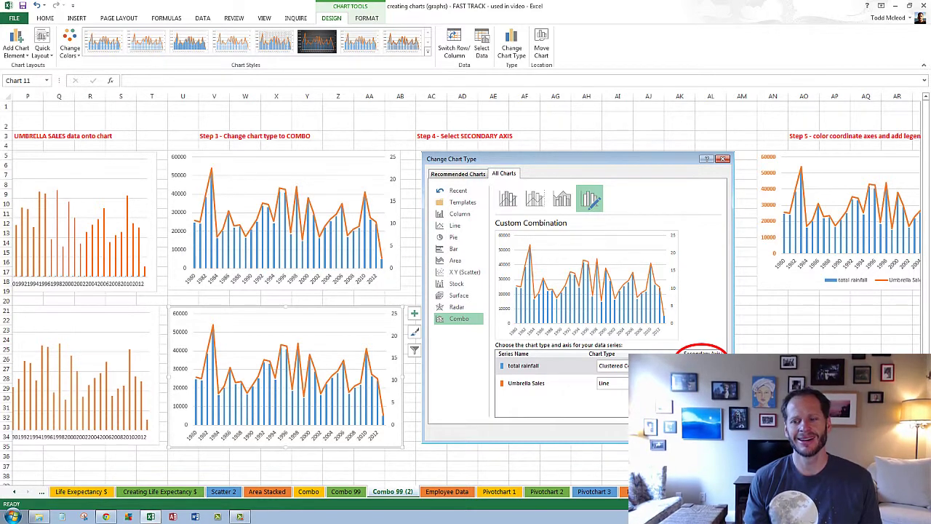
Step: Move the rainfall and umbrella sales combo chart to the empty area below the Step 5 sample chart
scroll(466, 291, "right", 2)
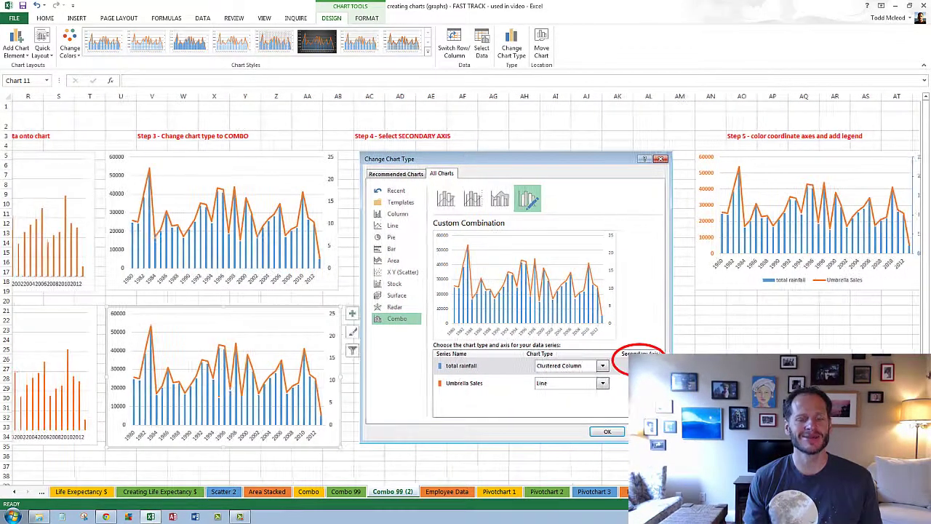
scroll(465, 291, "right", 3)
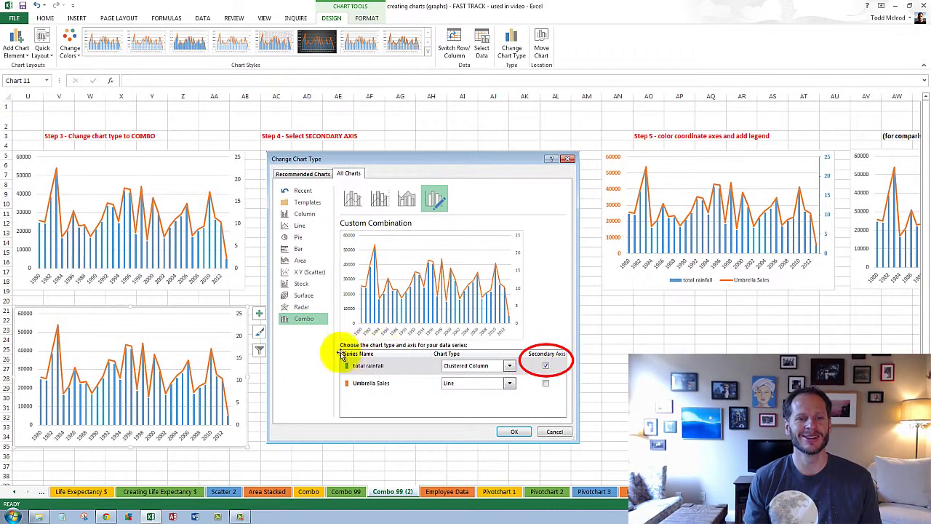
left_click_drag(198, 306, 793, 314)
scroll(465, 291, "right", 8)
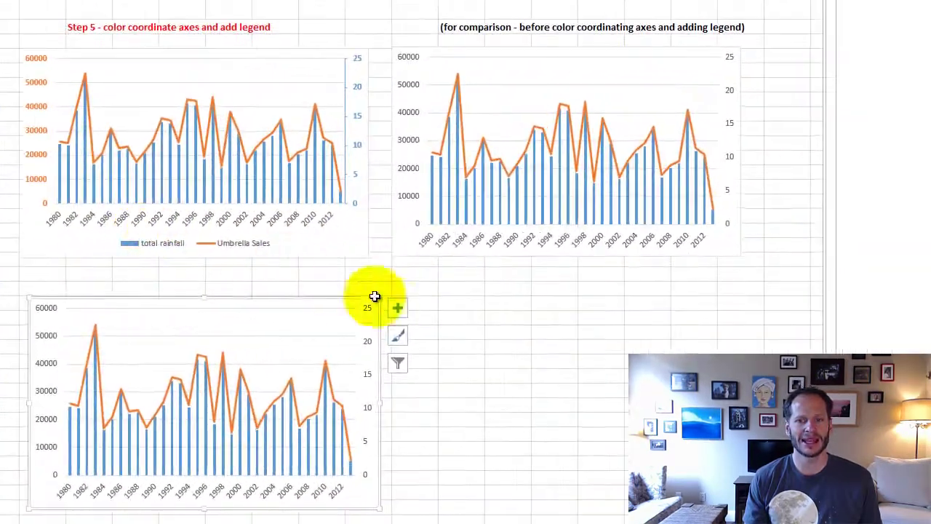
Step: Add a legend at the bottom of the moved combo chart
left_click(453, 311)
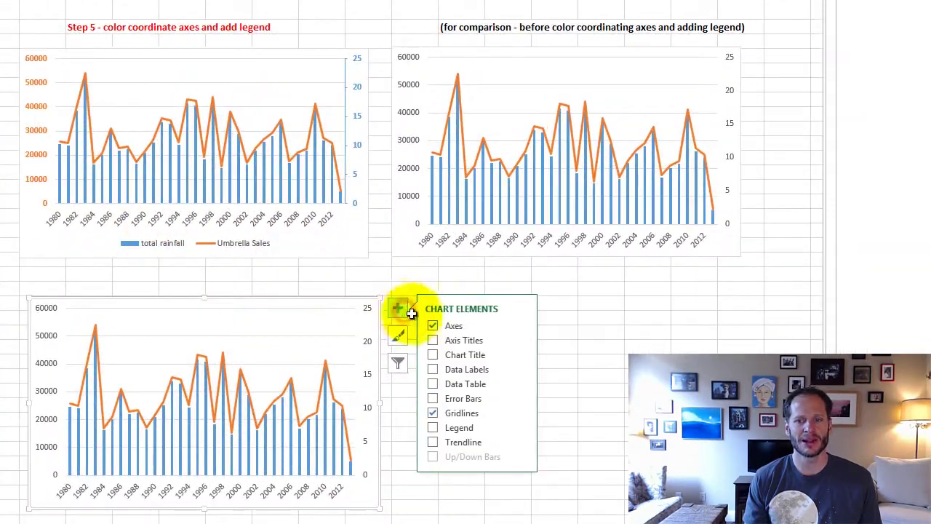
left_click(456, 427)
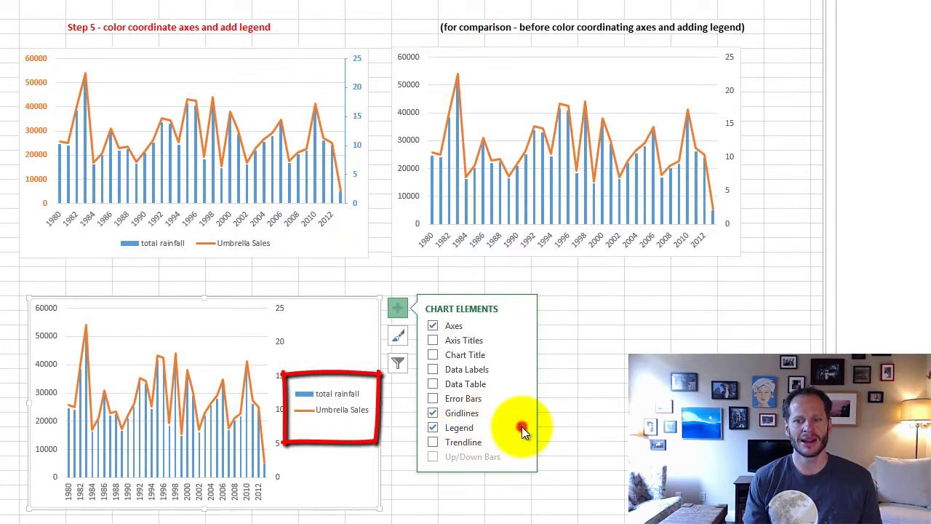
left_click(522, 427)
left_click(562, 484)
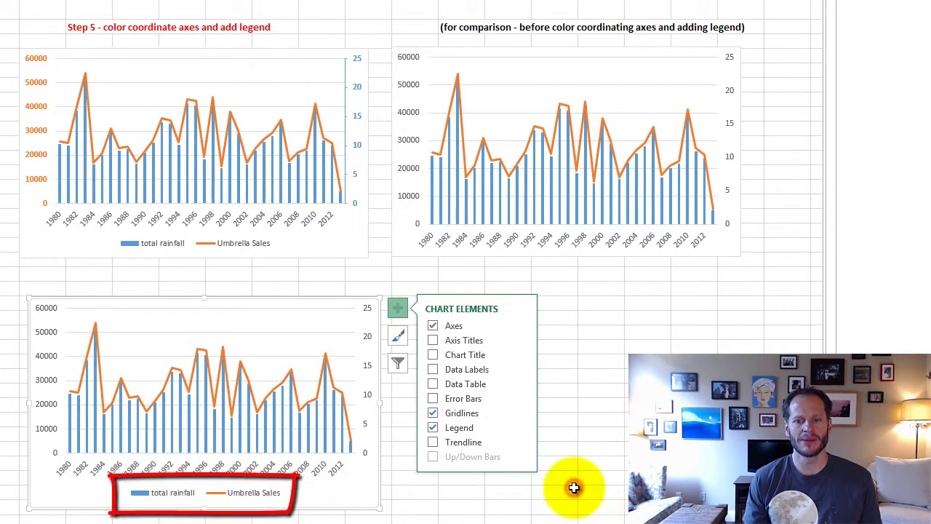
Step: Color the secondary vertical axis labels of the moved combo chart blue to match the total rainfall columns
left_click(601, 390)
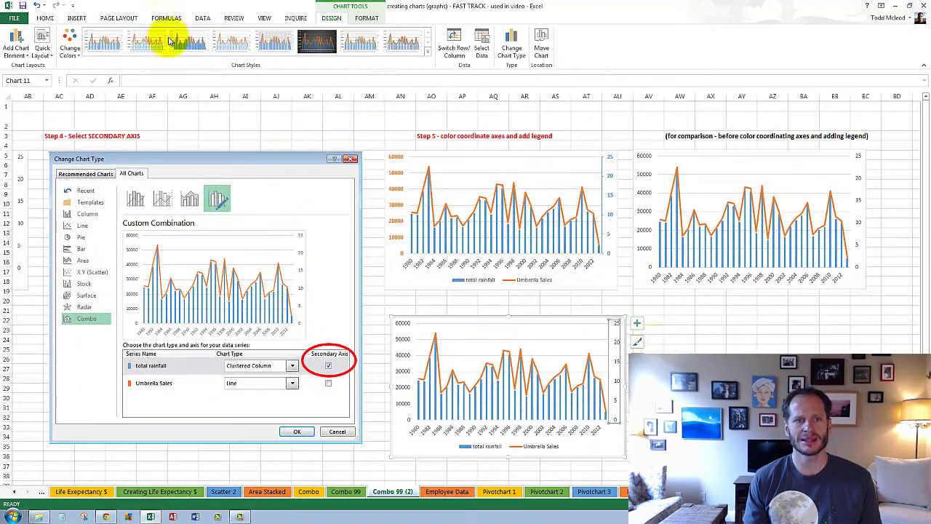
left_click(40, 17)
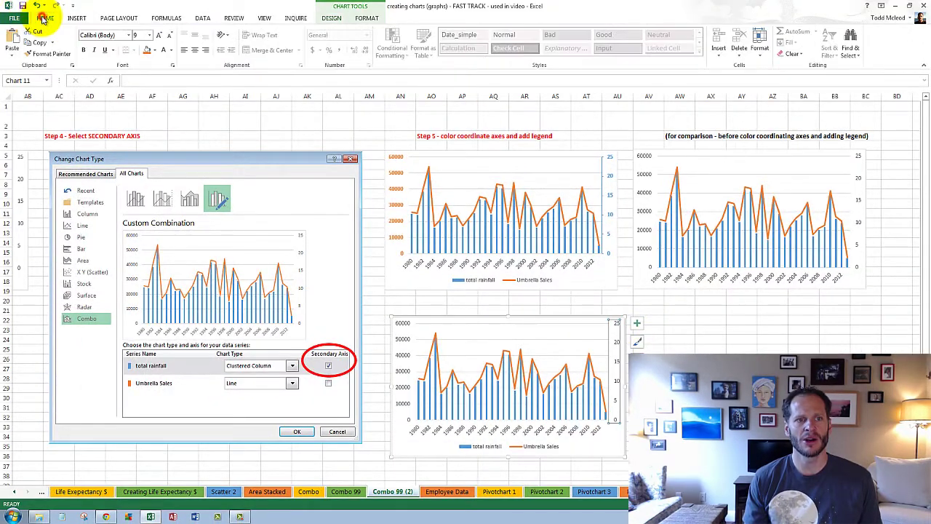
left_click(170, 50)
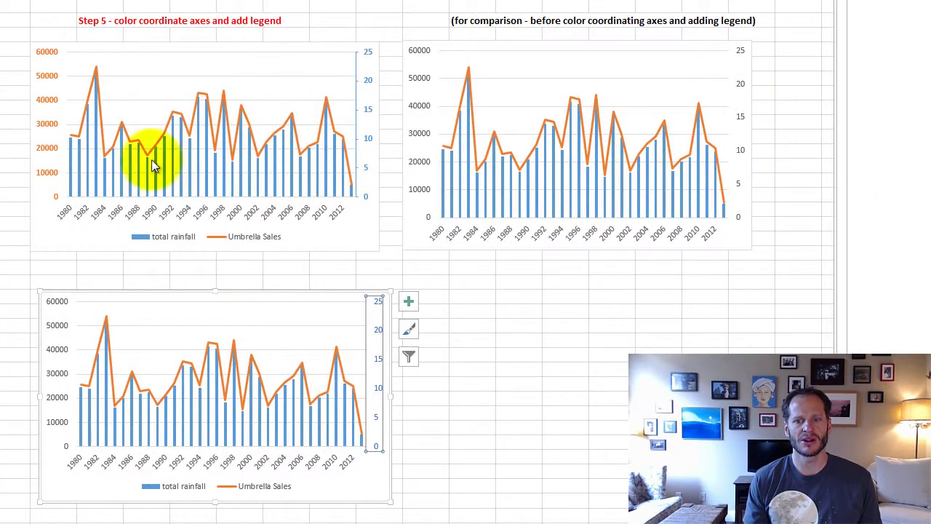
Step: Open the detailed formatting options for the secondary vertical axis and give it a solid line
left_click(409, 305)
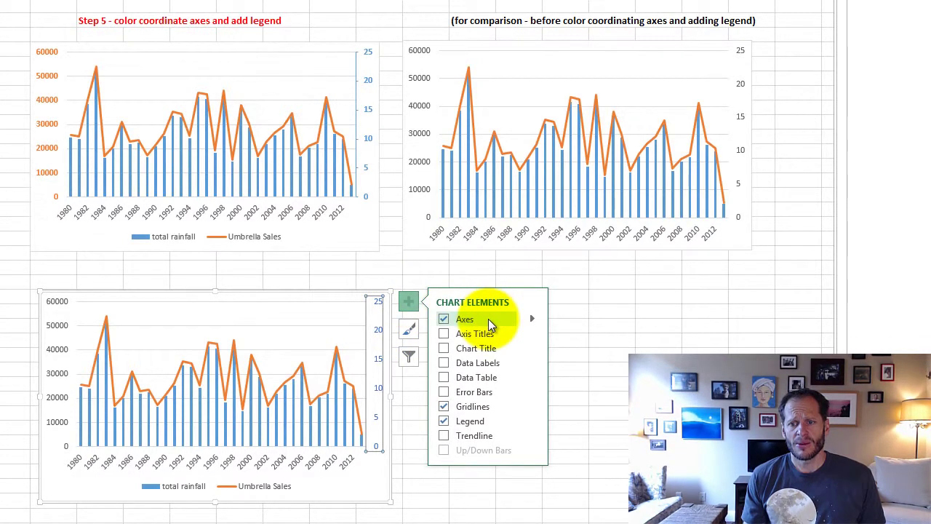
left_click(532, 320)
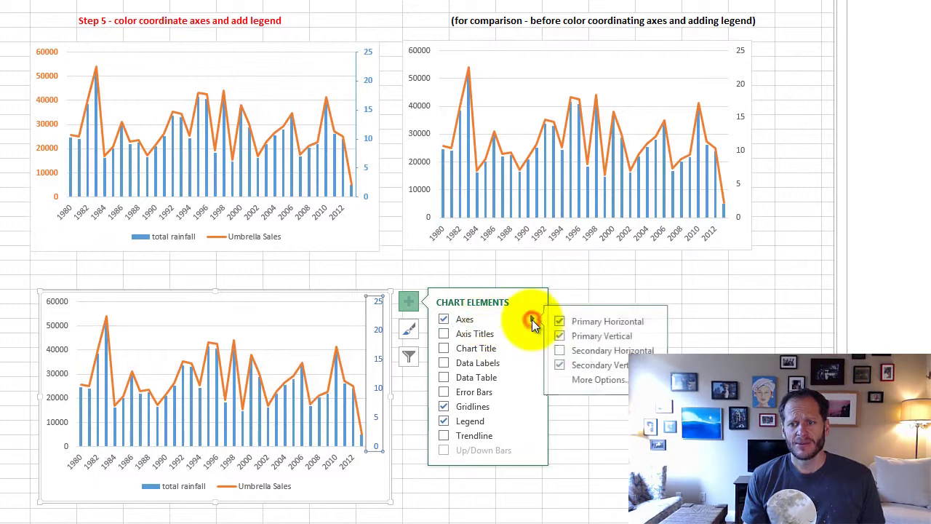
left_click(619, 381)
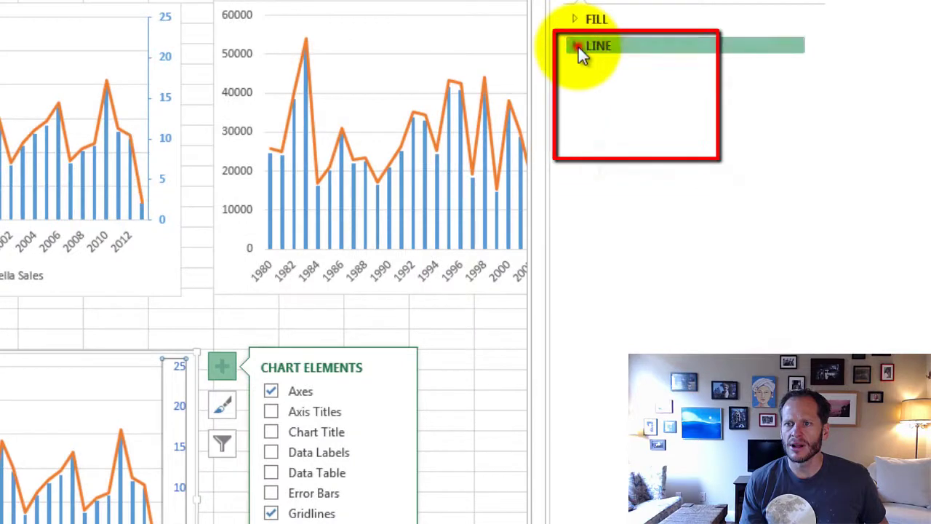
left_click(579, 48)
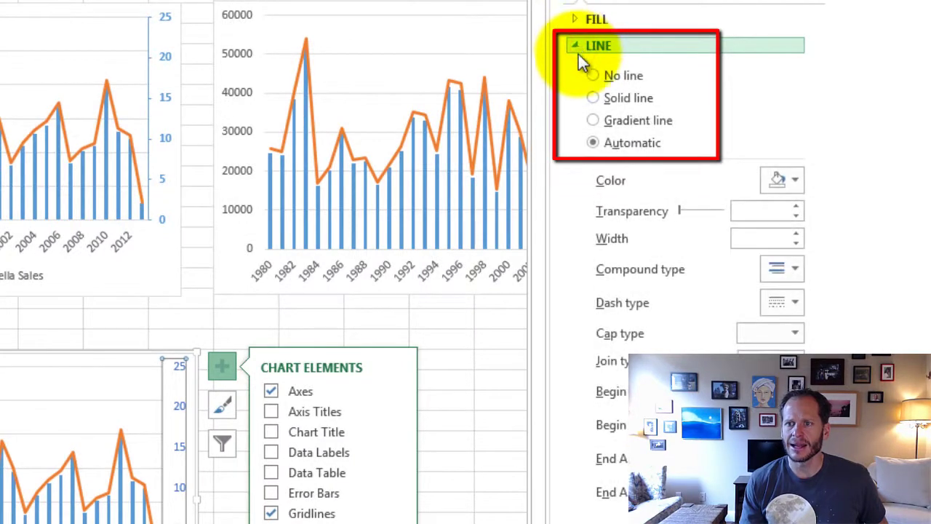
left_click(594, 98)
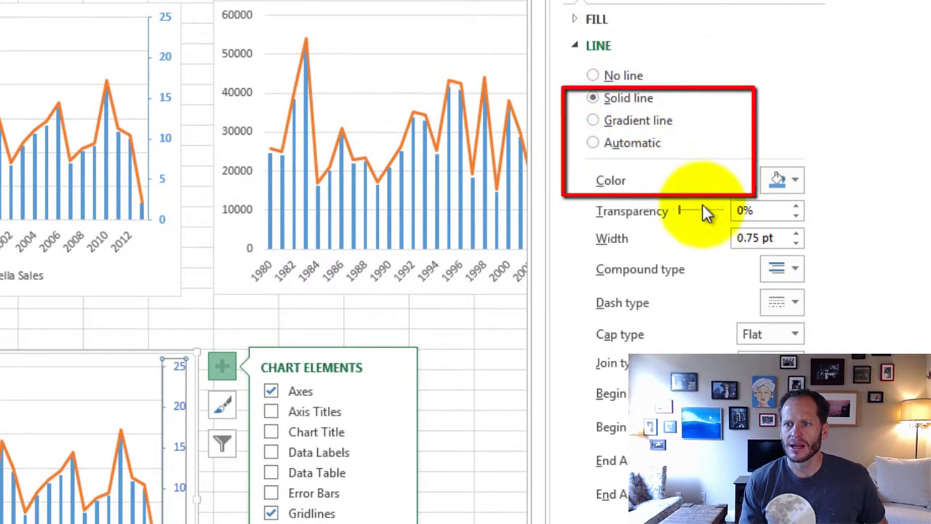
Step: Thicken the secondary vertical axis line to 2.75 pt and fine-tune its width
left_click(797, 234)
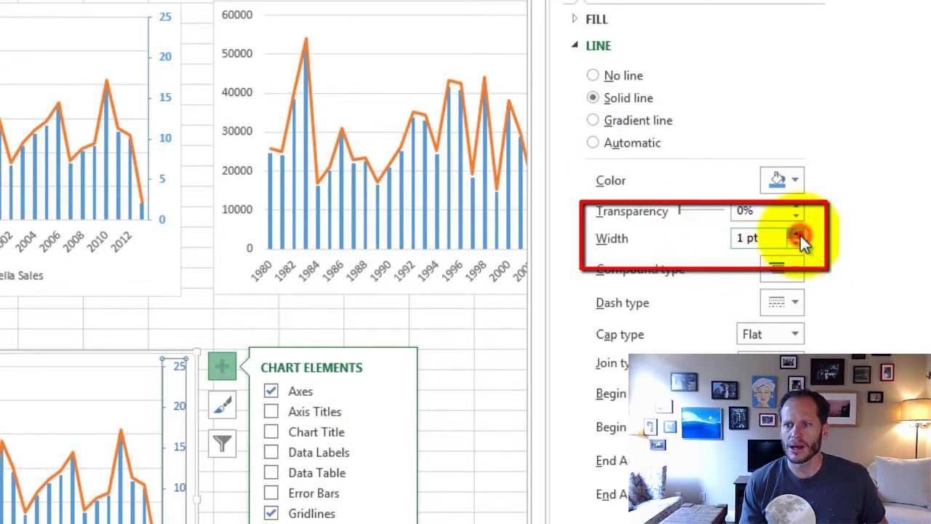
left_click(798, 234)
left_click(797, 234)
left_click(798, 235)
left_click(799, 235)
left_click(800, 235)
left_click(799, 235)
left_click(800, 235)
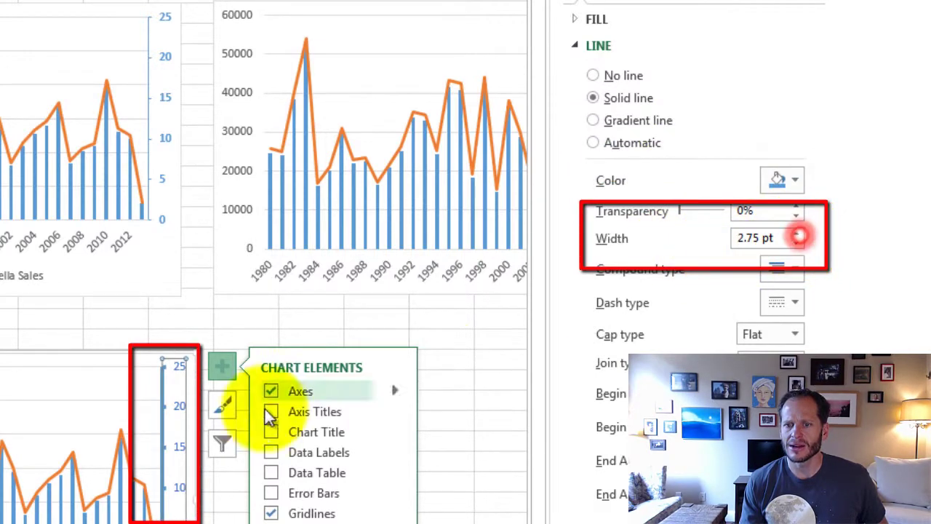
left_click(797, 243)
left_click(797, 243)
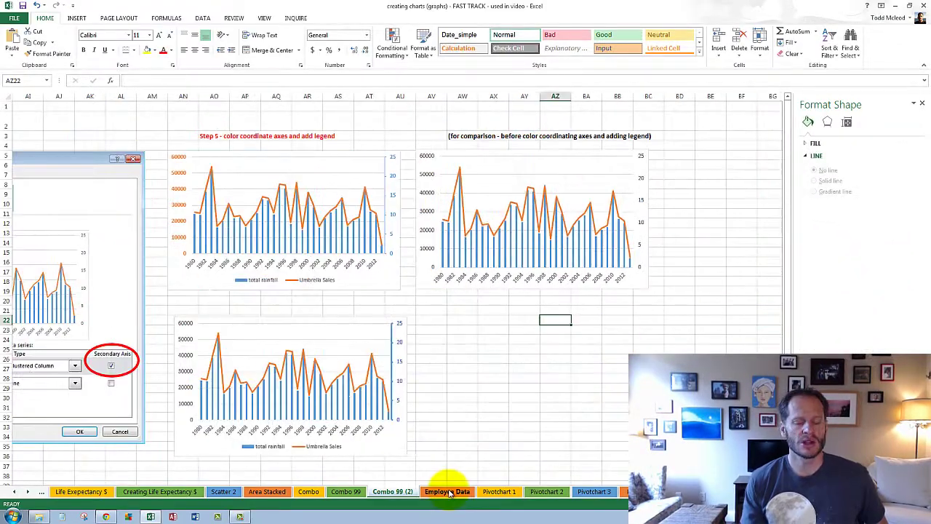
Step: Switch to the Employee Data worksheet
left_click(449, 492)
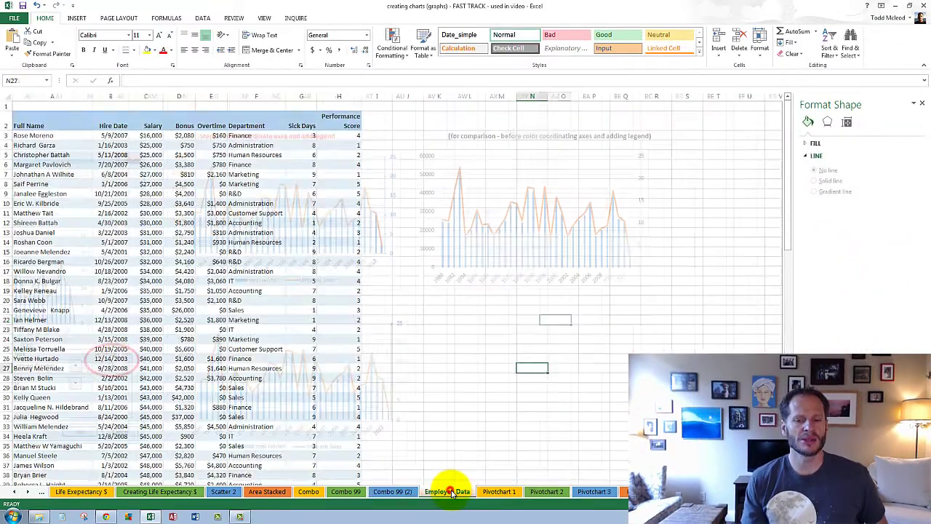